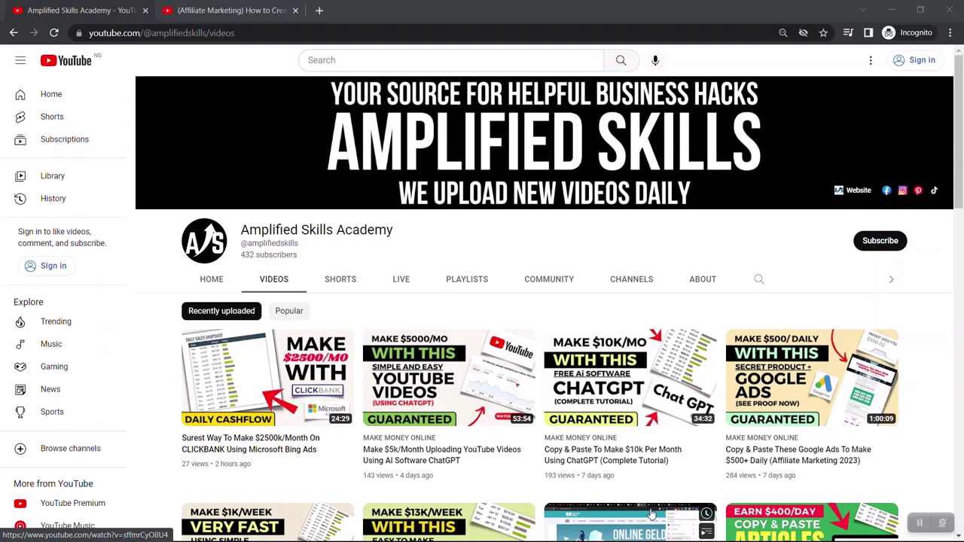
{"action": "left_click", "coordinate": [202, 9]}
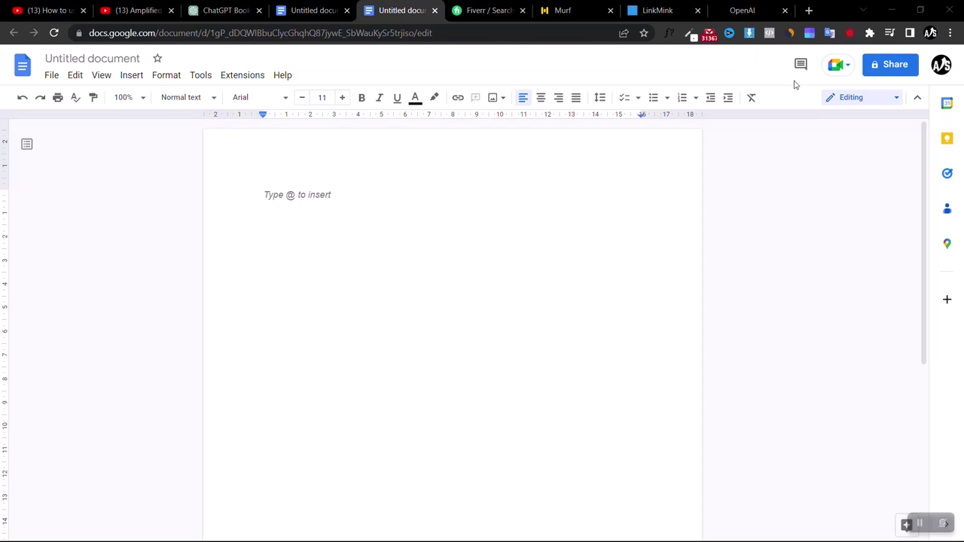
{"action": "left_click", "coordinate": [746, 9]}
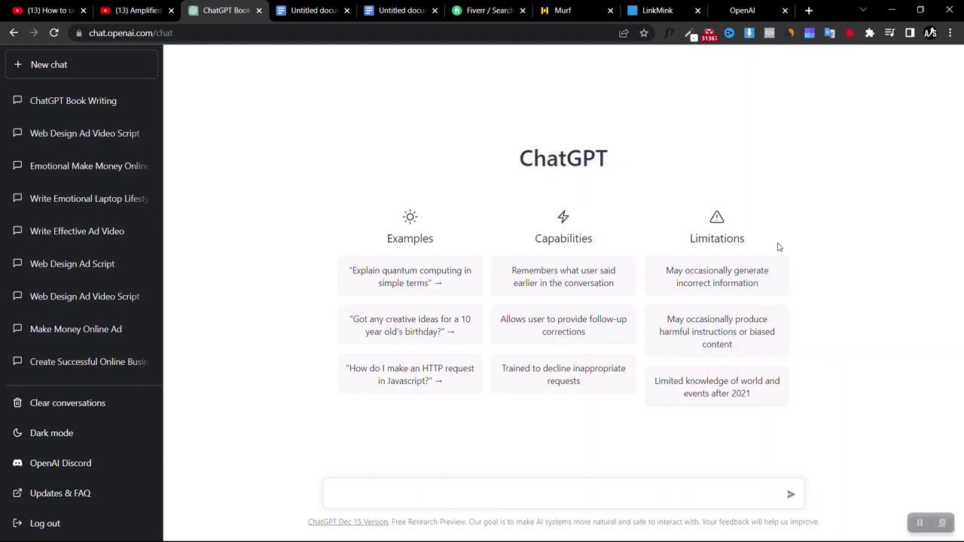
Submit the ChatGPT prompt "write a catchy title of a book on how to make money online".
{"action": "left_click", "coordinate": [440, 490]}
{"action": "type", "text": "write a catchy title o"}
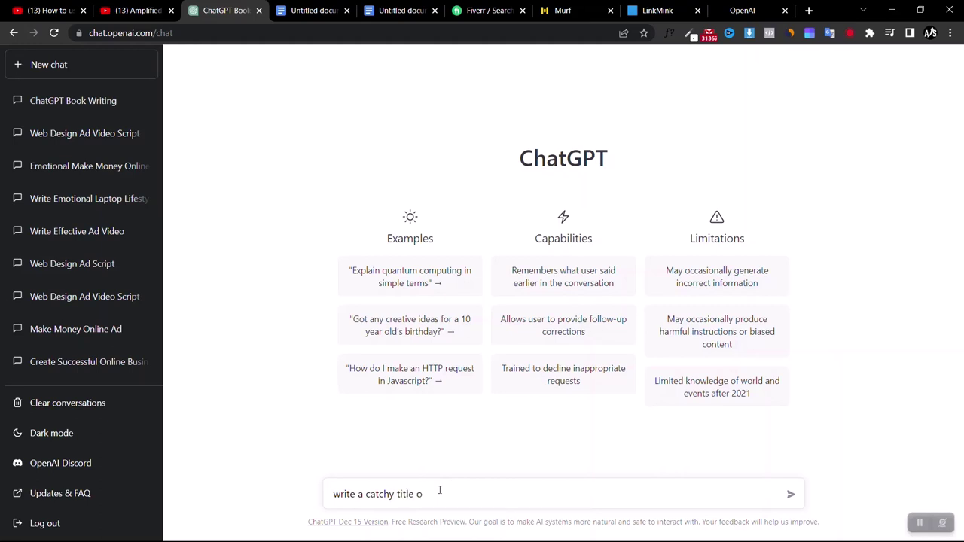
{"action": "type", "text": "f a book on how to make mo"}
{"action": "type", "text": "ney online"}
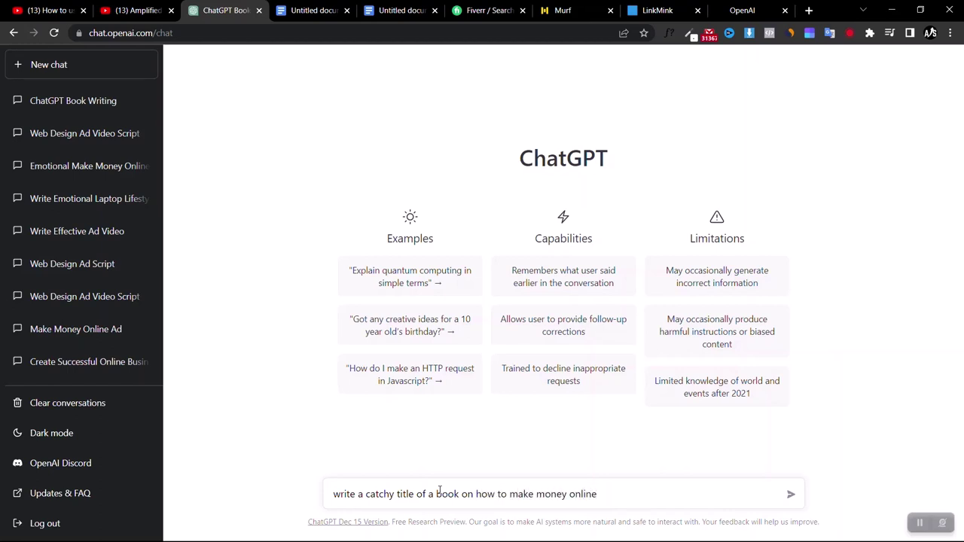
{"action": "left_click", "coordinate": [793, 495]}
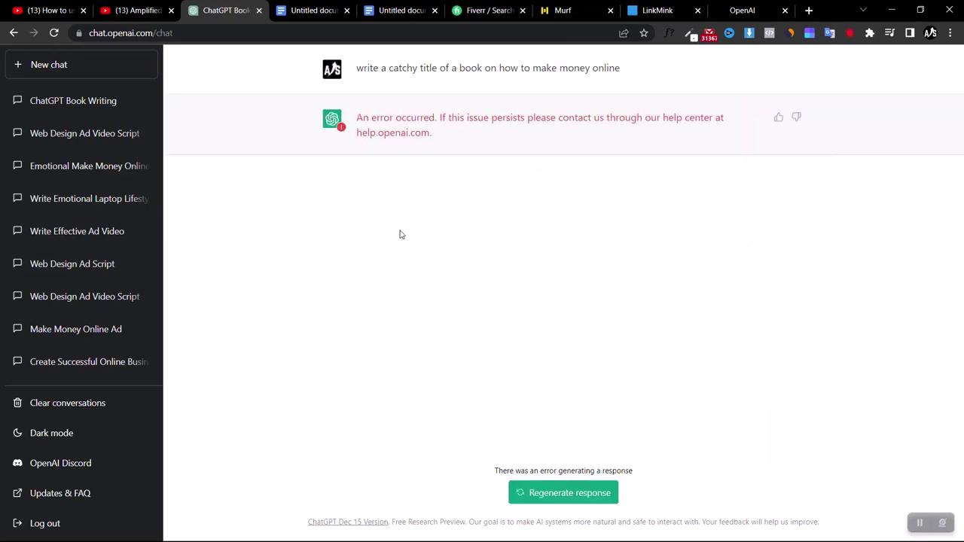
Copy the sent book-title prompt, reload the chat page and resubmit the same prompt in a new chat.
{"action": "left_click_drag", "start_coordinate": [635, 67], "coordinate": [357, 67]}
{"action": "key", "text": "ctrl+c"}
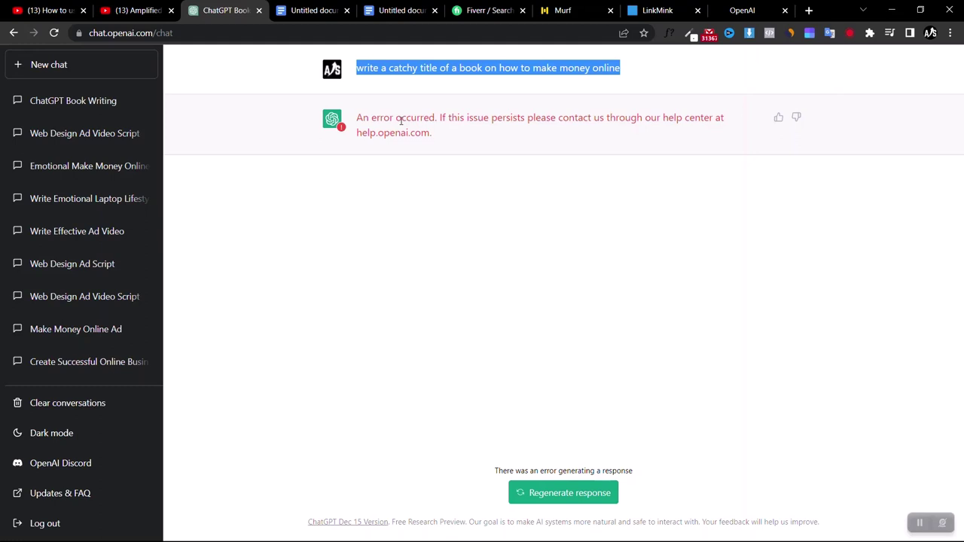
{"action": "left_click", "coordinate": [54, 32]}
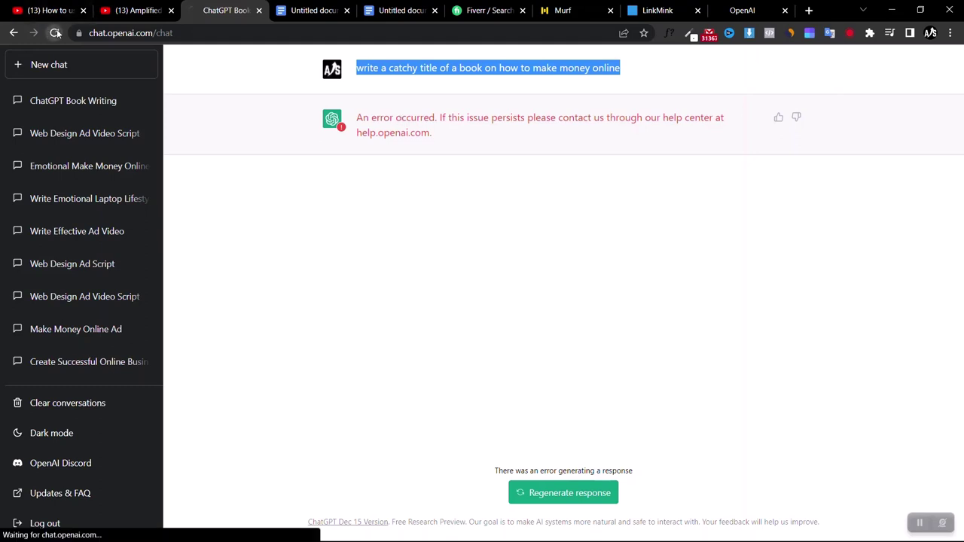
{"action": "key", "text": "ctrl+v"}
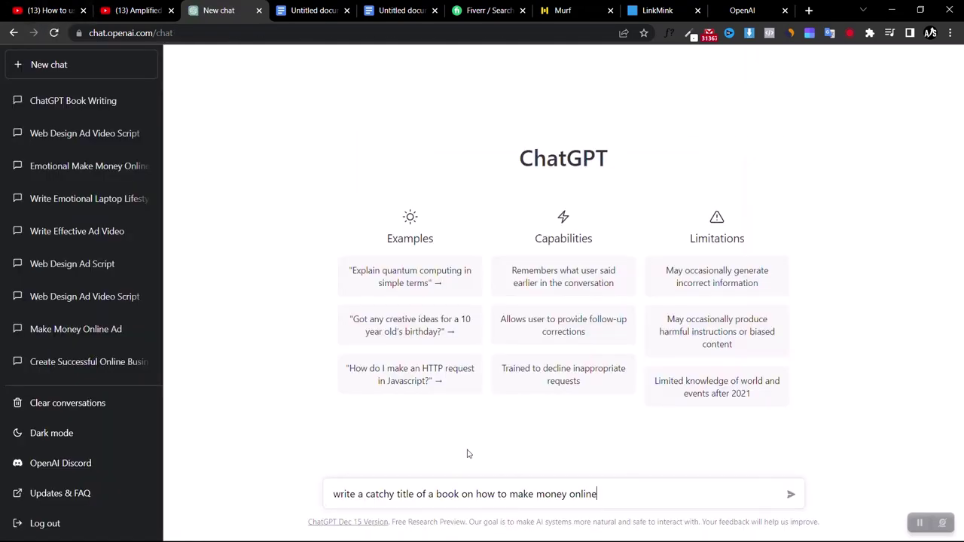
{"action": "left_click", "coordinate": [794, 494]}
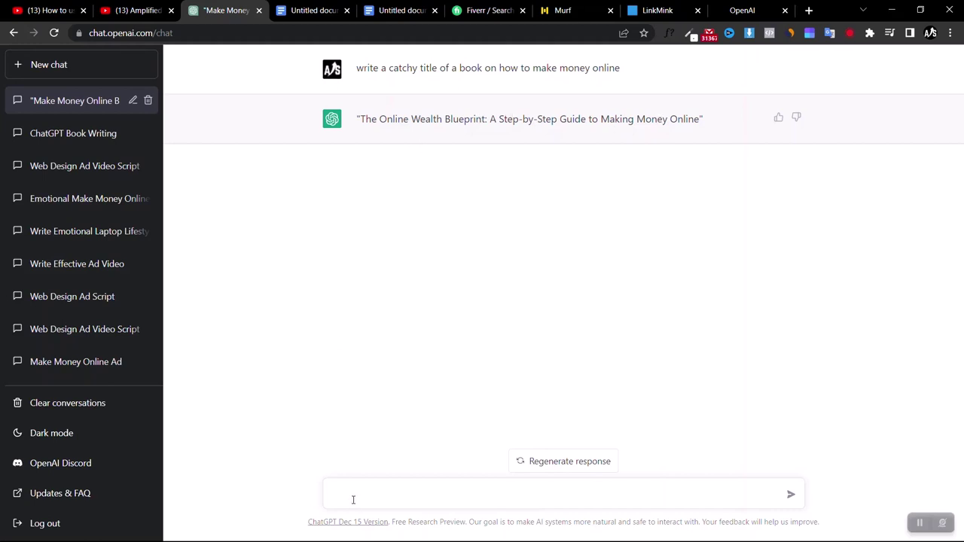
Send the follow-up prompt "give me more title ideas".
{"action": "type", "text": "or"}
{"action": "key", "text": "BackSpace"}
{"action": "type", "text": "give me mo"}
{"action": "type", "text": "re e"}
{"action": "type", "text": "title ideas"}
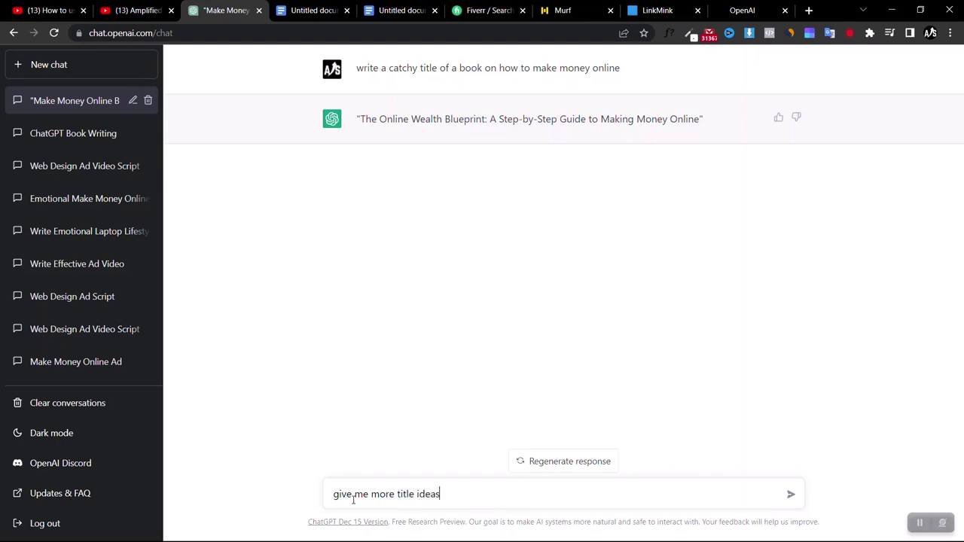
{"action": "key", "text": "Return"}
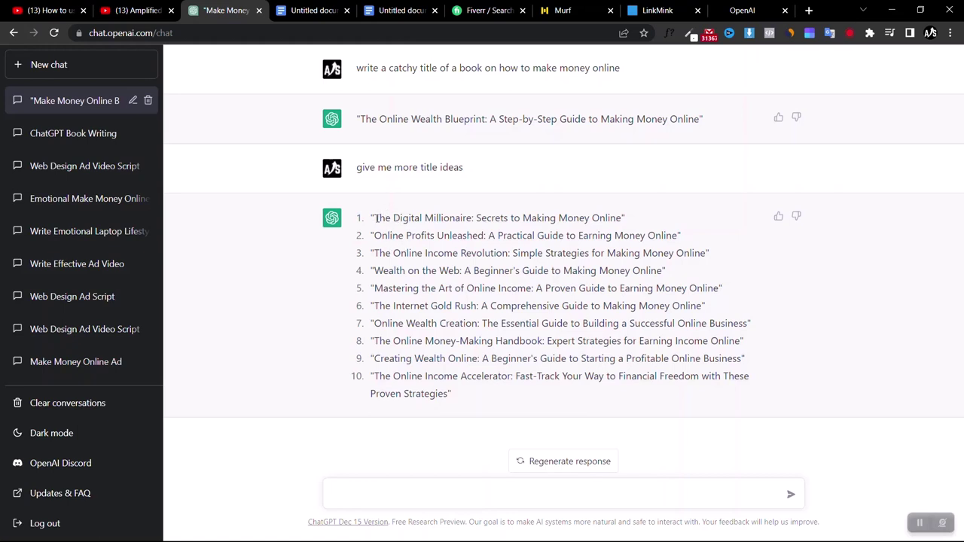
Copy the title "The Digital Millionaire: Secrets to Making Money Online" from the list into the blank Google Docs document.
{"action": "left_click_drag", "start_coordinate": [375, 217], "coordinate": [623, 217]}
{"action": "key", "text": "ctrl+c"}
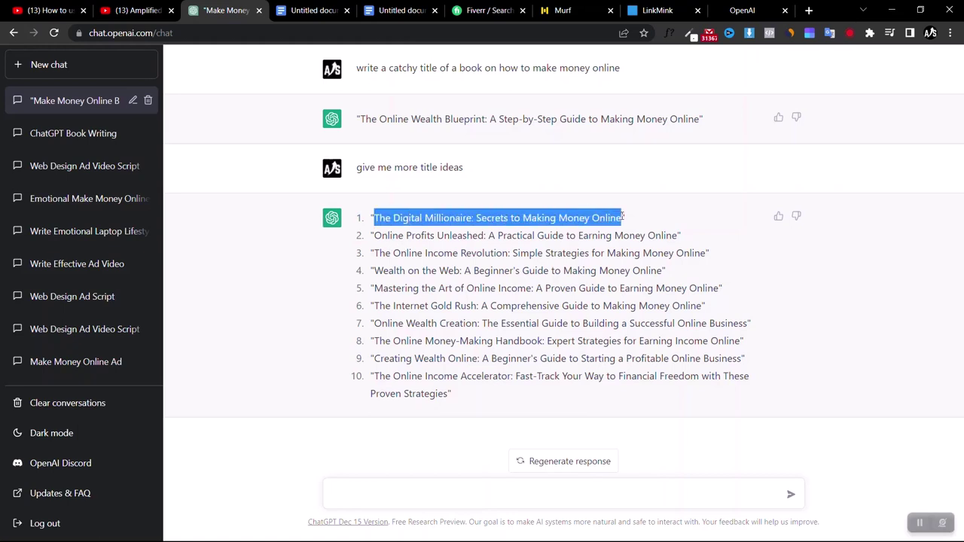
{"action": "left_click", "coordinate": [387, 6]}
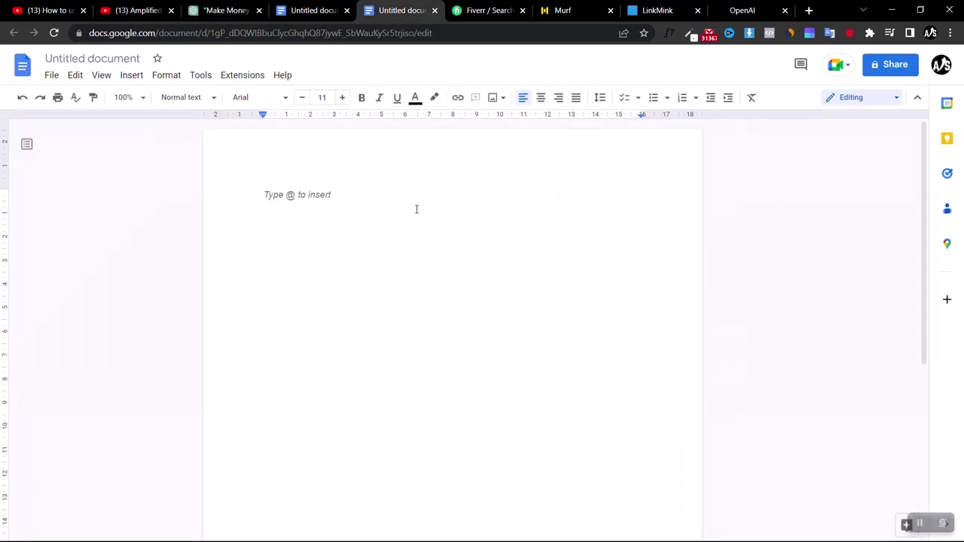
{"action": "key", "text": "ctrl+v"}
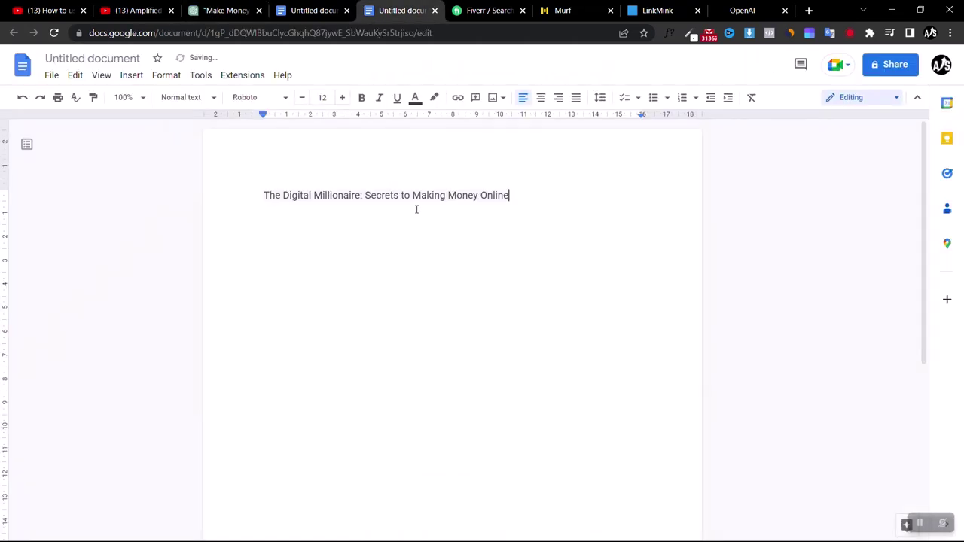
Centre the pasted book title, apply the Title style to it and start a new line below.
{"action": "key", "text": "ctrl+a"}
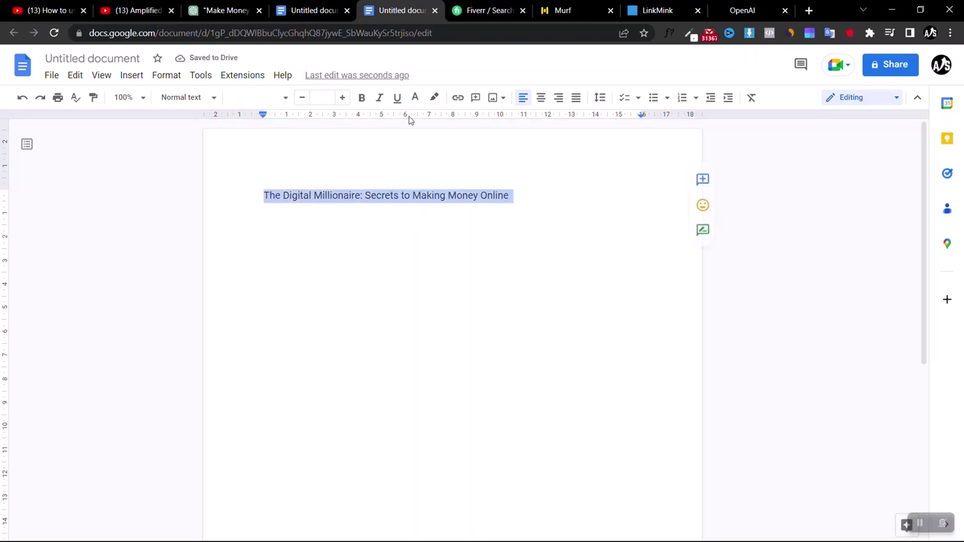
{"action": "left_click", "coordinate": [540, 97]}
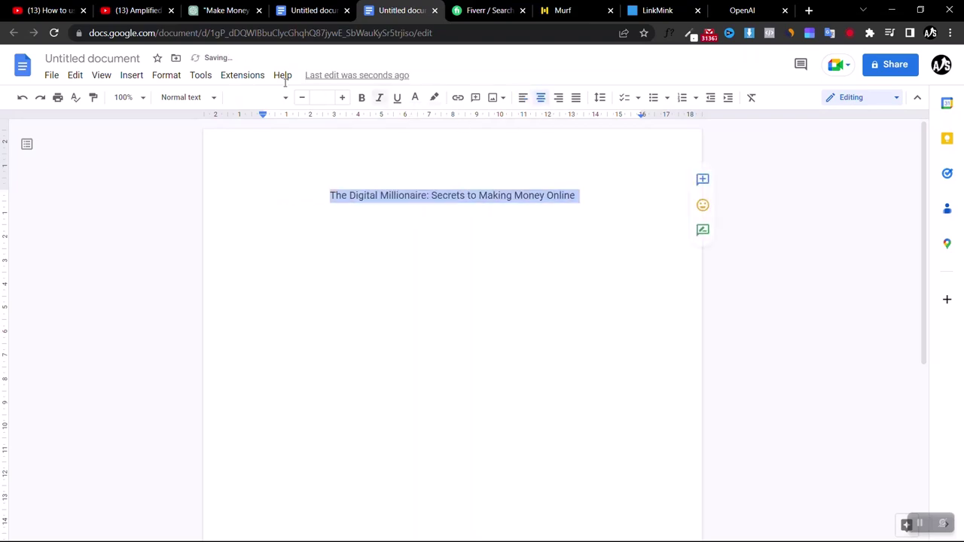
{"action": "left_click", "coordinate": [194, 94]}
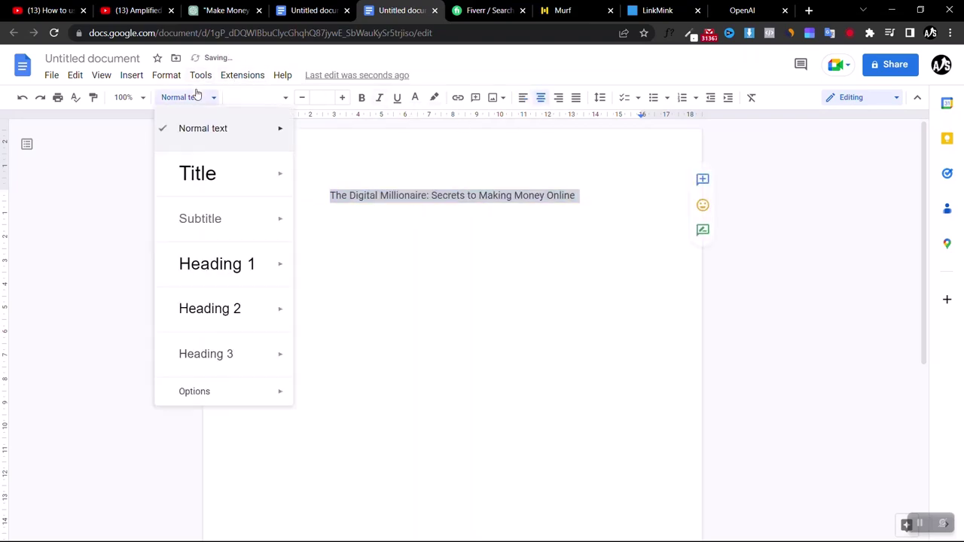
{"action": "left_click", "coordinate": [218, 188]}
{"action": "left_click", "coordinate": [571, 238]}
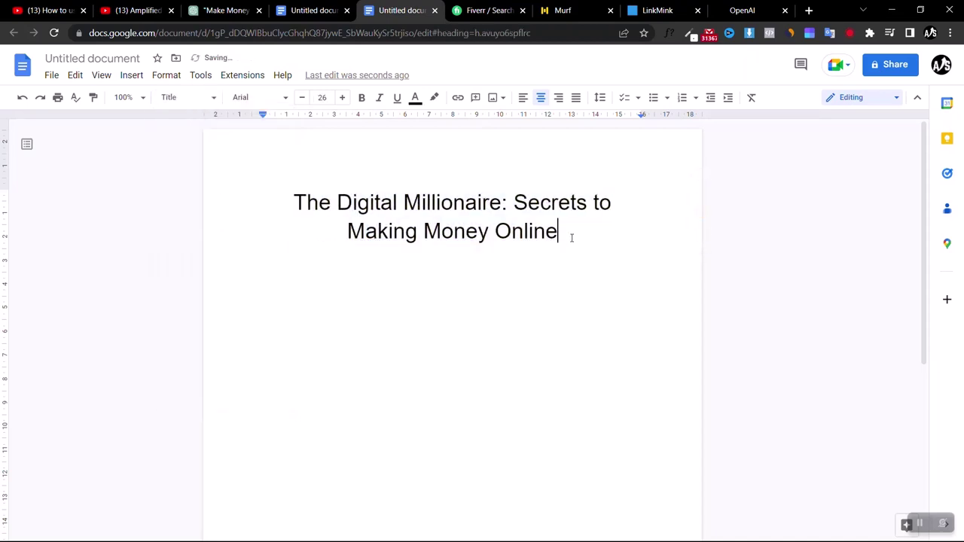
{"action": "key", "text": "Return"}
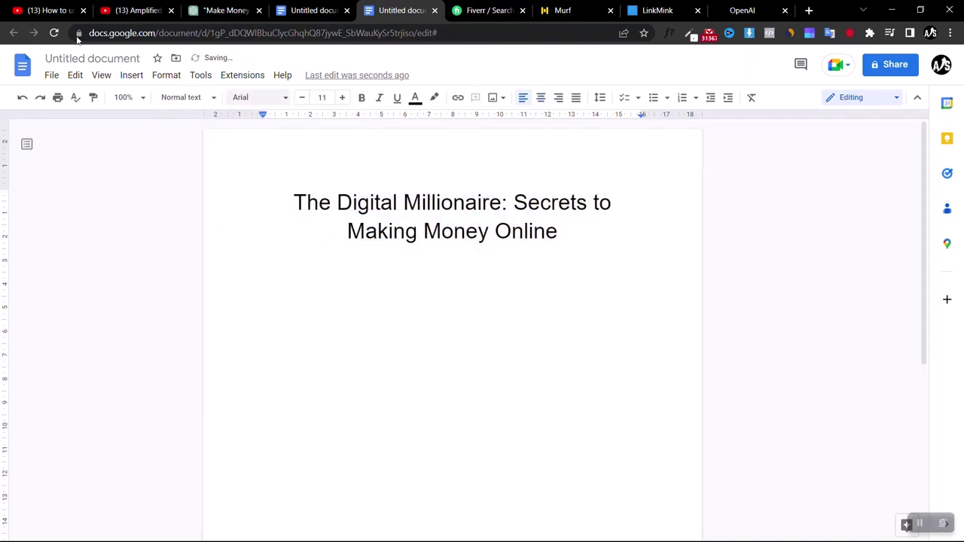
Rename the untitled document as "The Digital Millionaire: Secrets to Making Money Online" and copy that name.
{"action": "left_click", "coordinate": [69, 58]}
{"action": "key", "text": "ctrl+c"}
{"action": "key", "text": "Return"}
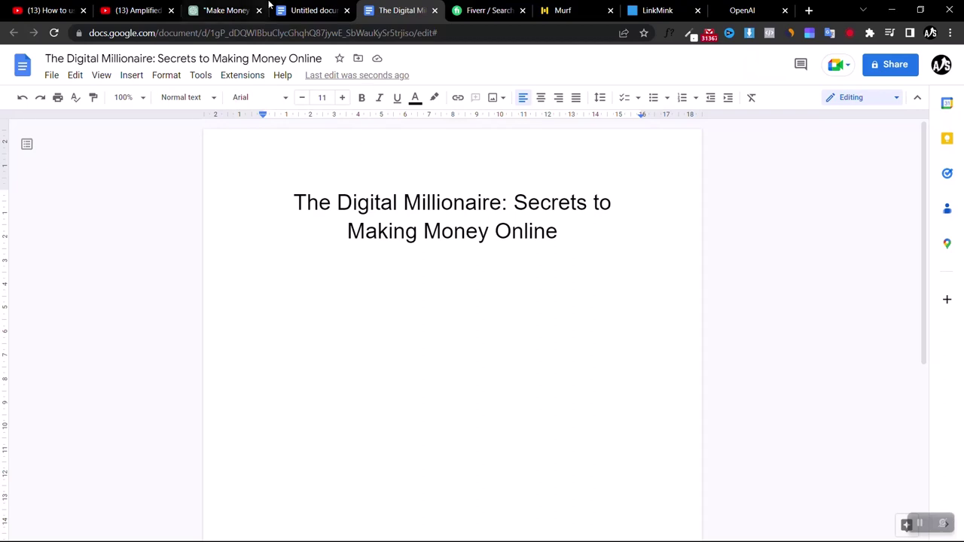
Switch to ChatGPT and submit "give outline for a book on The Digital Millionaire: Secrets to Making Money Online".
{"action": "left_click", "coordinate": [213, 9]}
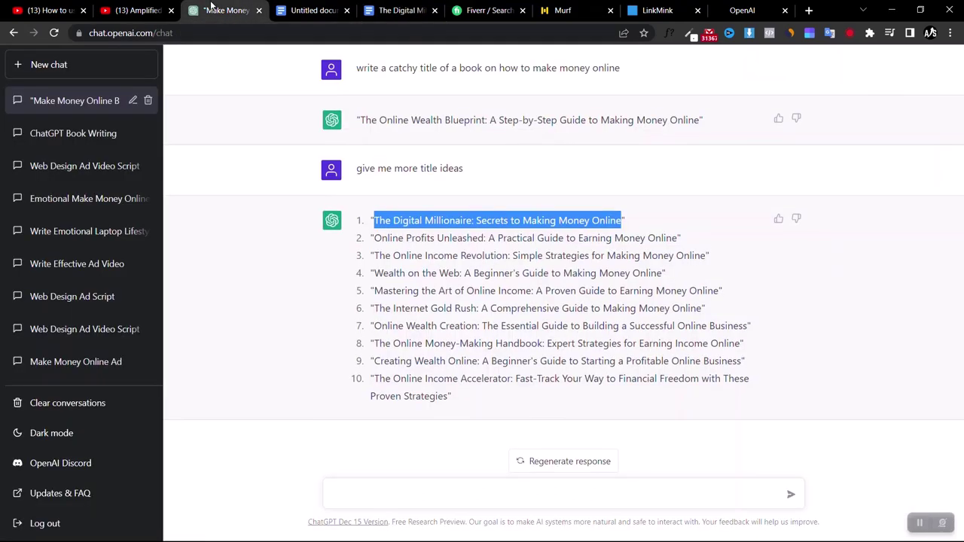
{"action": "left_click", "coordinate": [390, 495]}
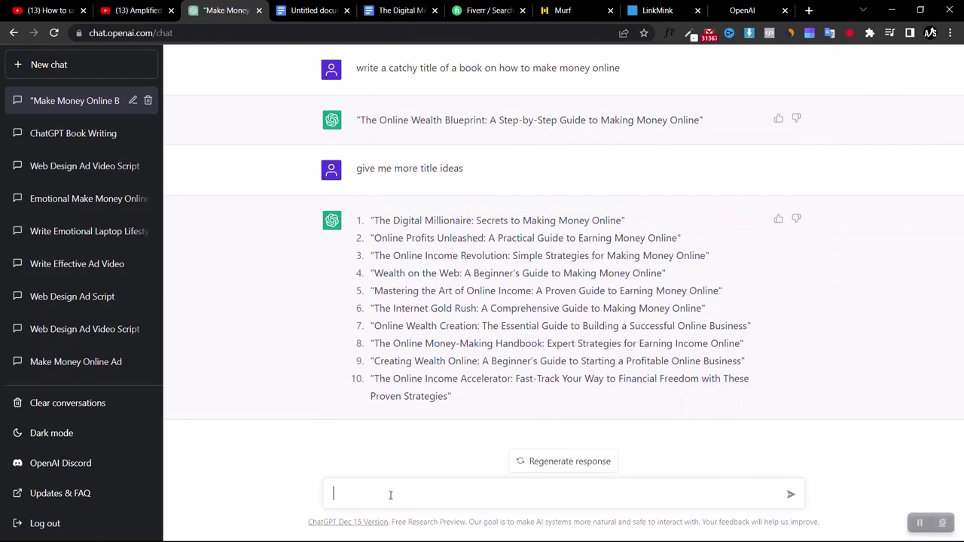
{"action": "type", "text": "give outline for a book on"}
{"action": "key", "text": "ctrl+v"}
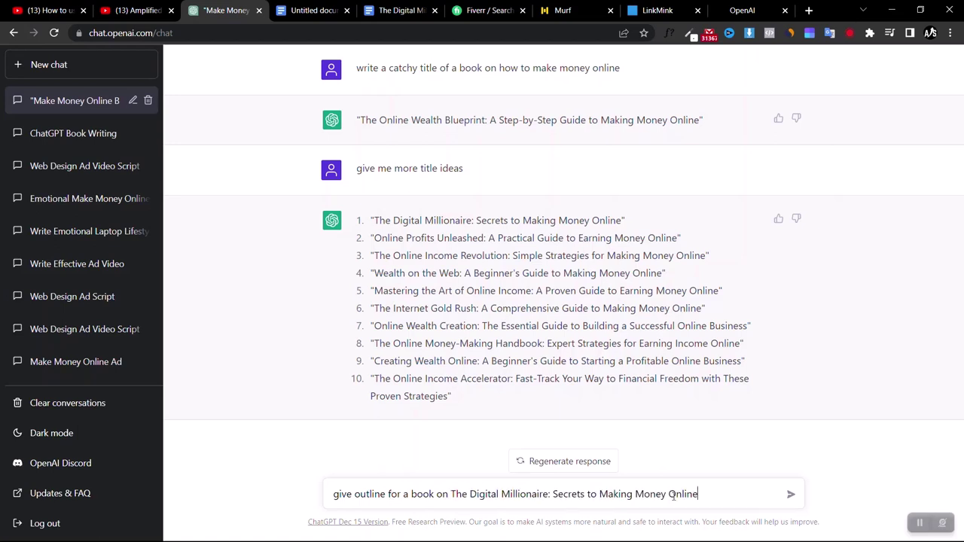
{"action": "left_click", "coordinate": [791, 494]}
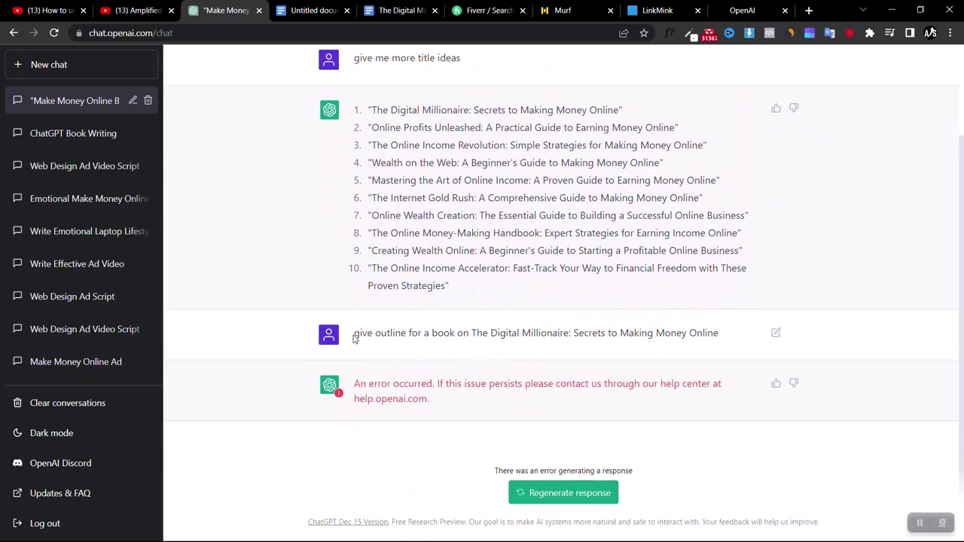
Copy the sent outline prompt, reload the chat page and resubmit it in a new chat.
{"action": "left_click_drag", "start_coordinate": [354, 339], "coordinate": [724, 339]}
{"action": "key", "text": "ctrl+c"}
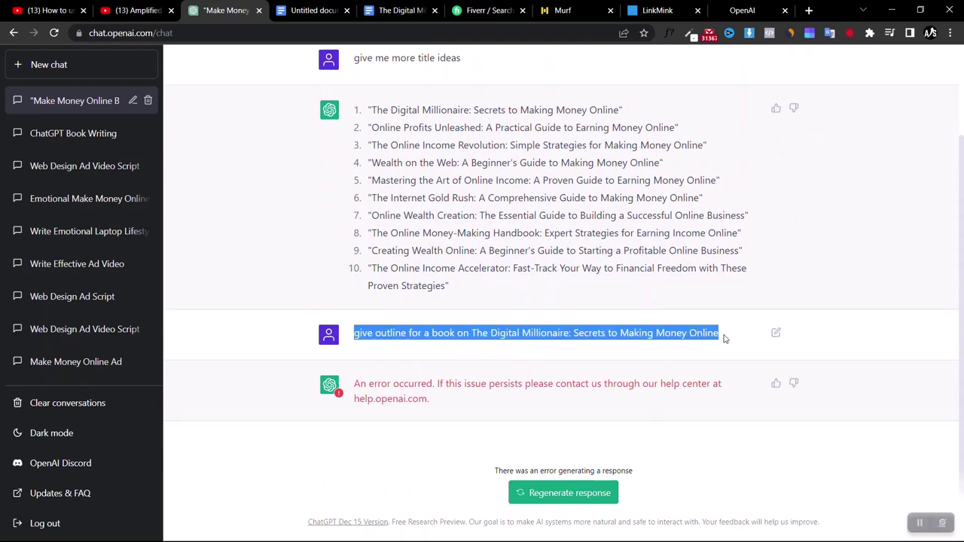
{"action": "left_click", "coordinate": [54, 32]}
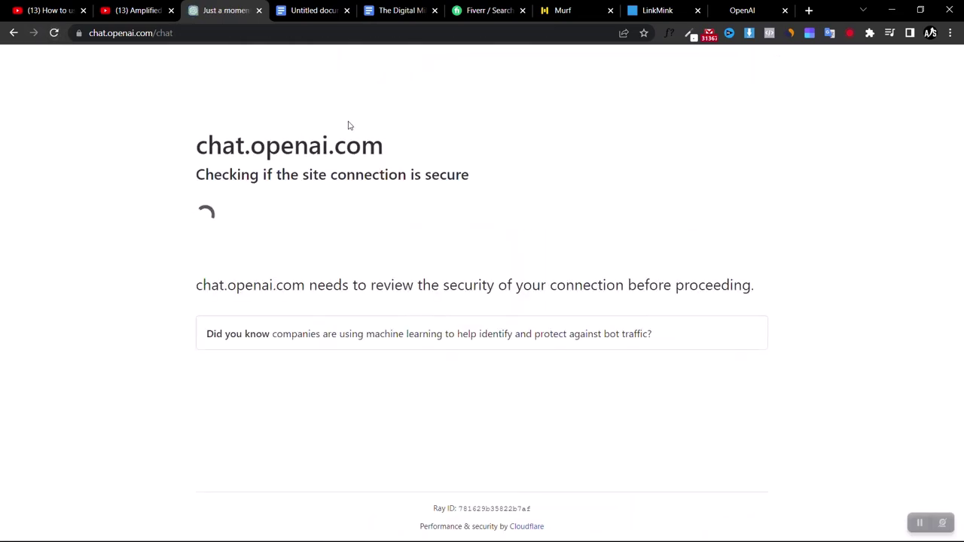
{"action": "left_click", "coordinate": [417, 491]}
{"action": "key", "text": "ctrl+v"}
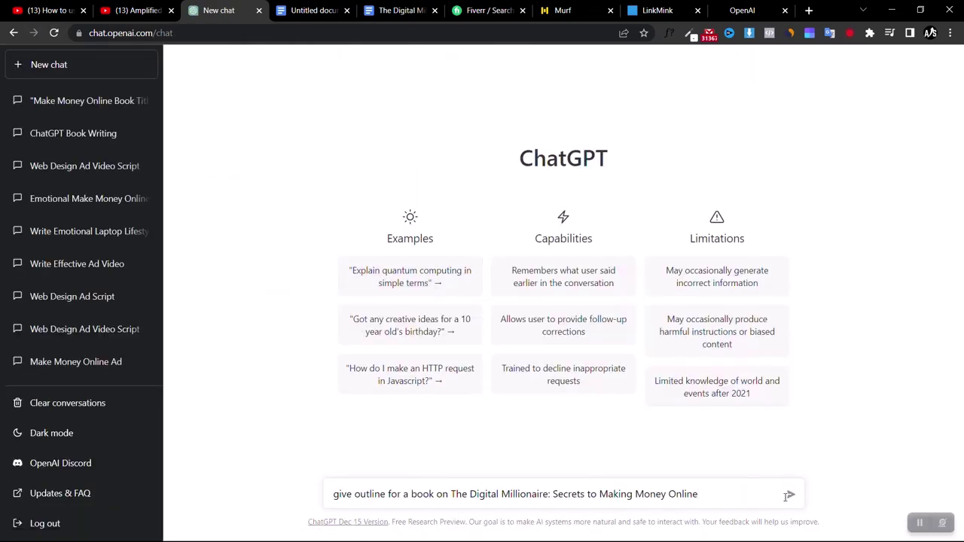
{"action": "left_click", "coordinate": [788, 497]}
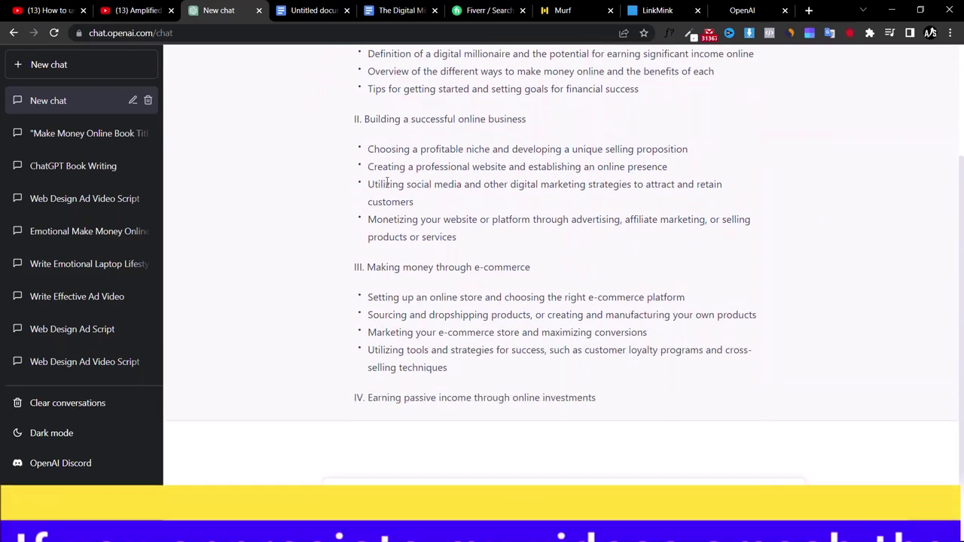
Review the generated book outline, reading its sections and bullet points from the introduction to the conclusion.
{"action": "scroll", "coordinate": [388, 182], "scroll_direction": "up", "scroll_amount": 2}
{"action": "scroll", "coordinate": [407, 233], "scroll_direction": "down", "scroll_amount": 3}
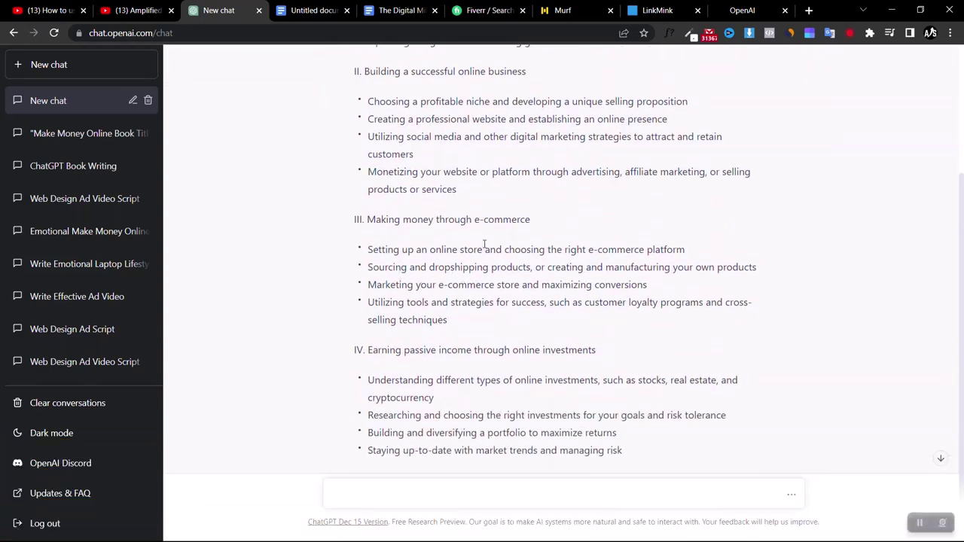
{"action": "scroll", "coordinate": [484, 243], "scroll_direction": "down", "scroll_amount": 2}
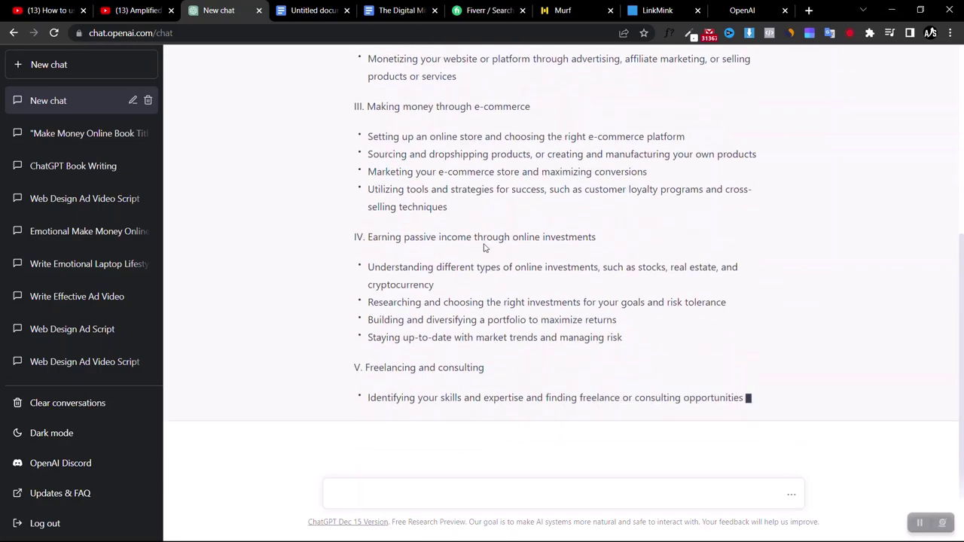
{"action": "scroll", "coordinate": [485, 247], "scroll_direction": "up", "scroll_amount": 3}
{"action": "scroll", "coordinate": [484, 247], "scroll_direction": "down", "scroll_amount": 4}
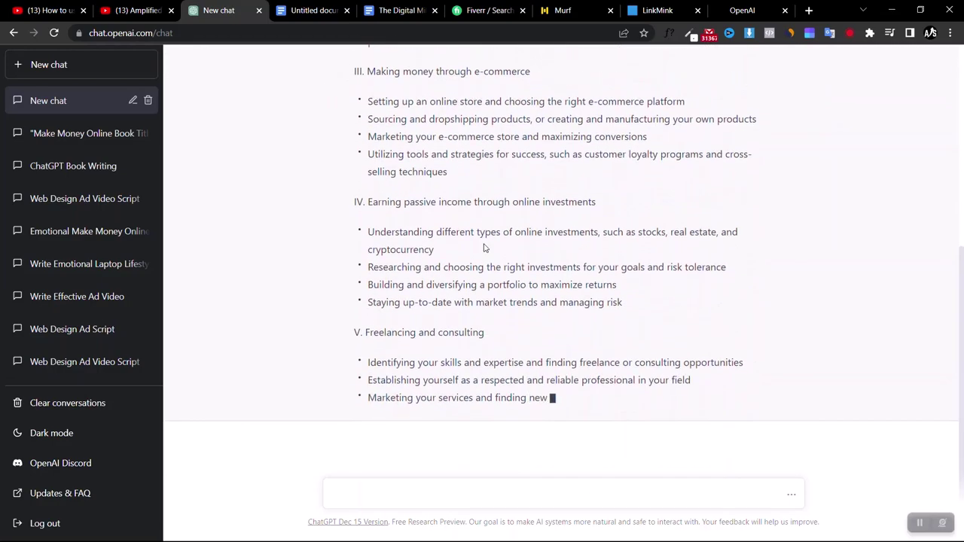
{"action": "scroll", "coordinate": [484, 247], "scroll_direction": "up", "scroll_amount": 5}
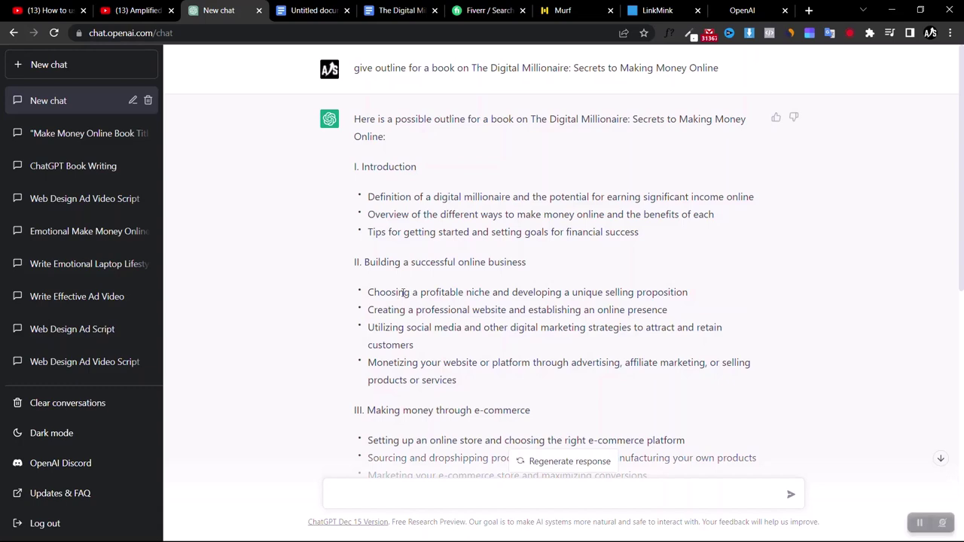
{"action": "scroll", "coordinate": [565, 294], "scroll_direction": "down", "scroll_amount": 3}
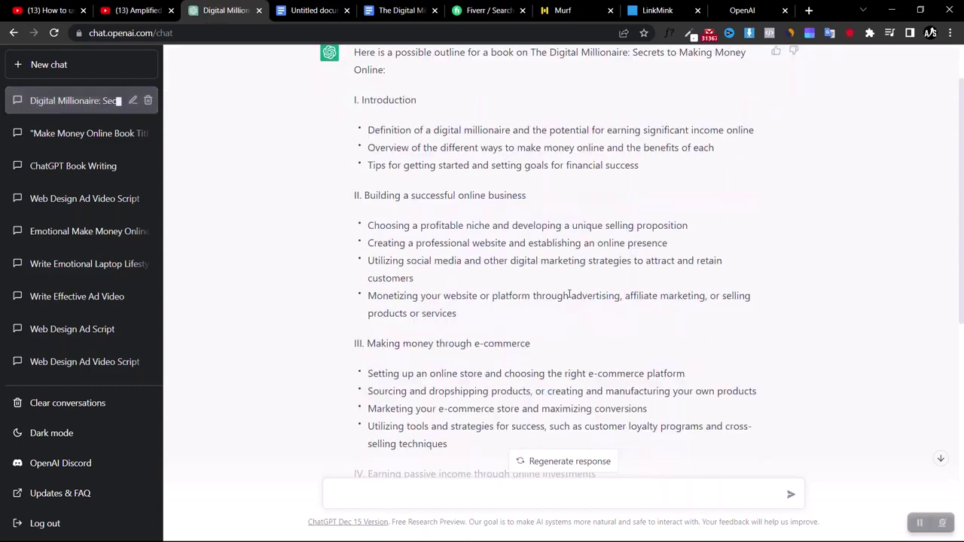
{"action": "scroll", "coordinate": [570, 294], "scroll_direction": "down", "scroll_amount": 4}
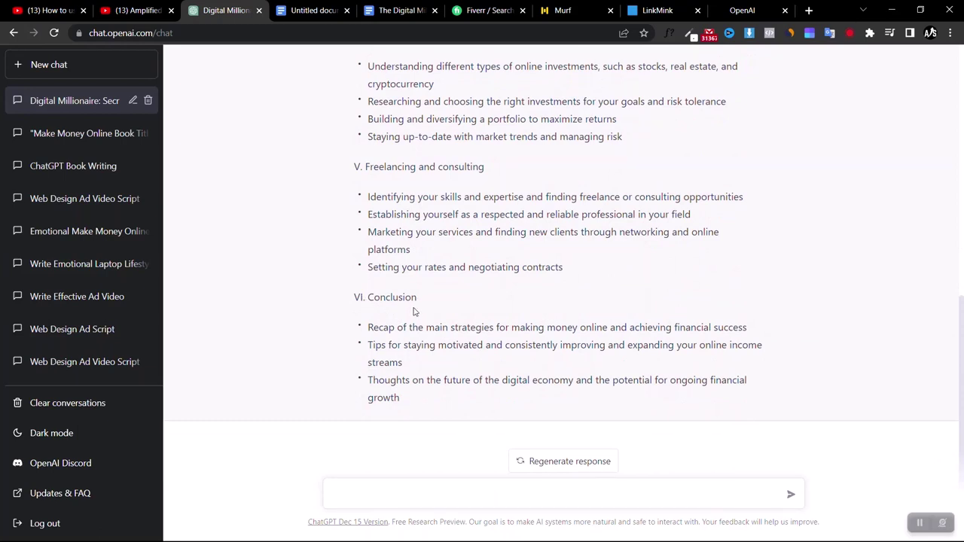
Copy the full generated outline, from Introduction through Conclusion, and paste it below the title in the Google Docs book document.
{"action": "left_click_drag", "start_coordinate": [402, 399], "coordinate": [354, 168]}
{"action": "scroll", "coordinate": [368, 190], "scroll_direction": "up", "scroll_amount": 4}
{"action": "scroll", "coordinate": [369, 190], "scroll_direction": "up", "scroll_amount": 3}
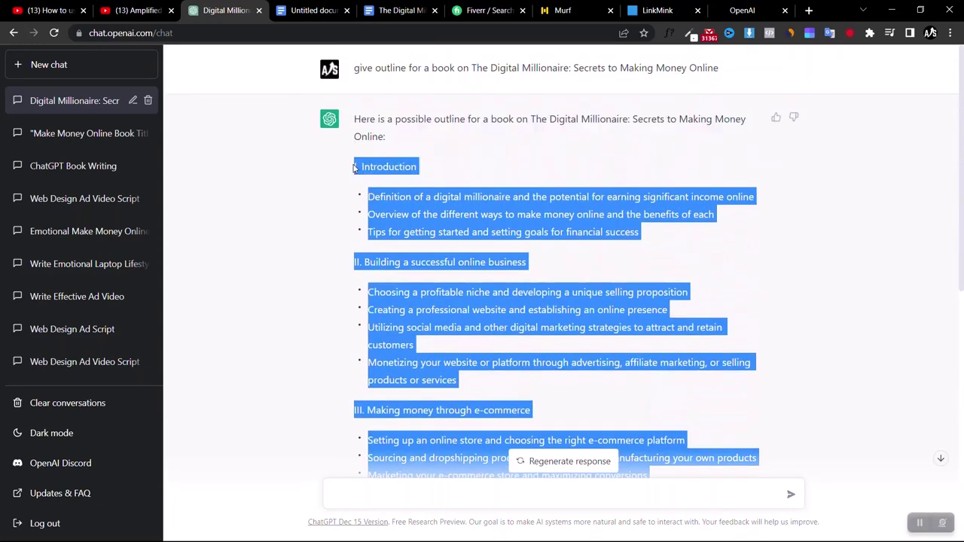
{"action": "left_click", "coordinate": [382, 10]}
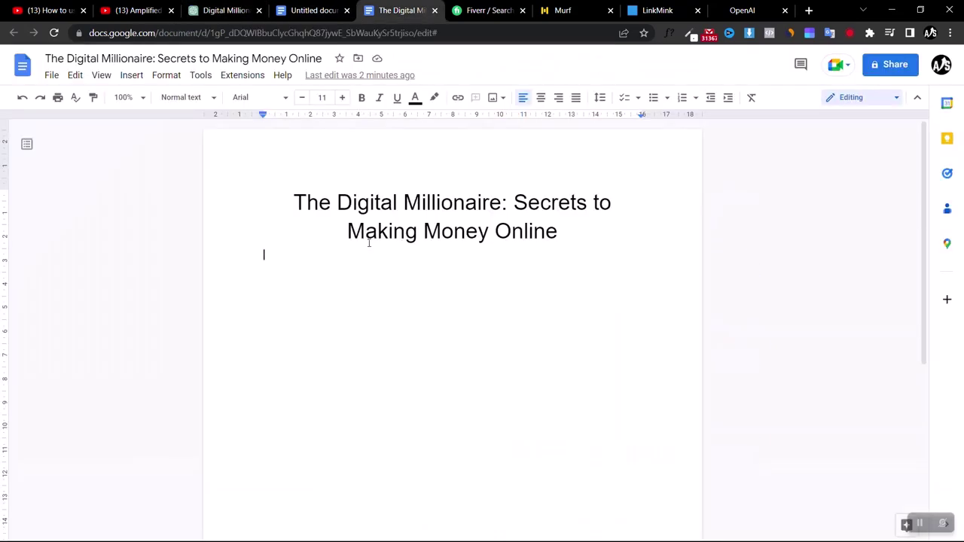
{"action": "key", "text": "ctrl+v"}
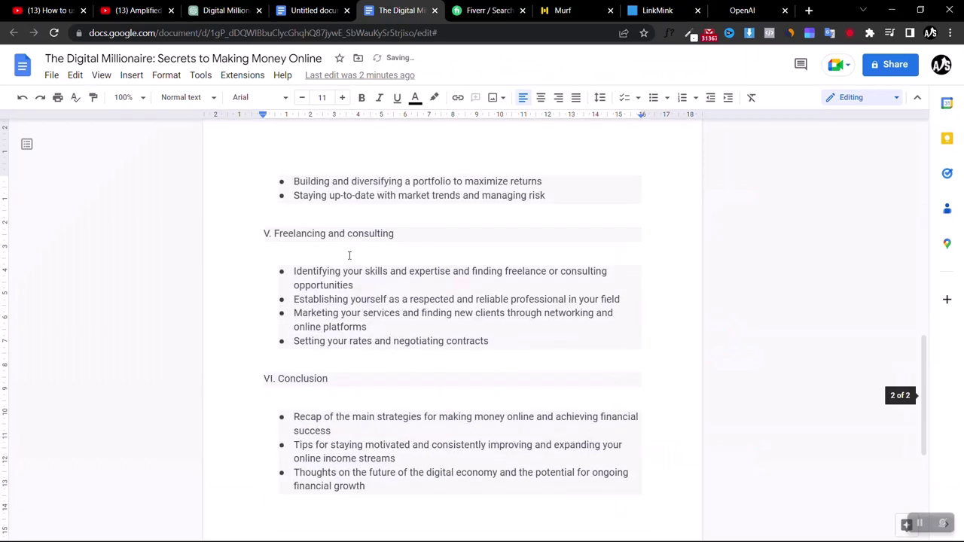
Clear the formatting of the entire document, including the title and the pasted outline.
{"action": "key", "text": "ctrl+a"}
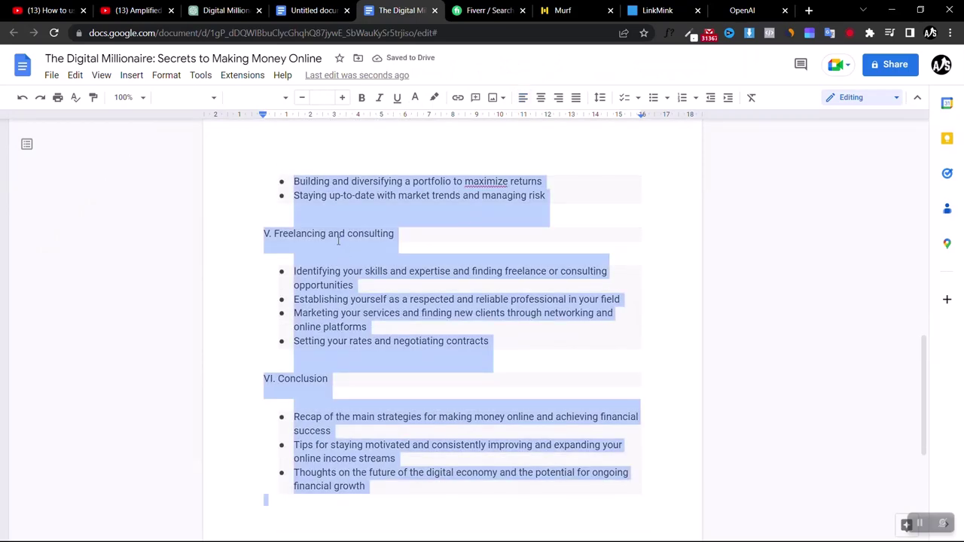
{"action": "right_click", "coordinate": [337, 277]}
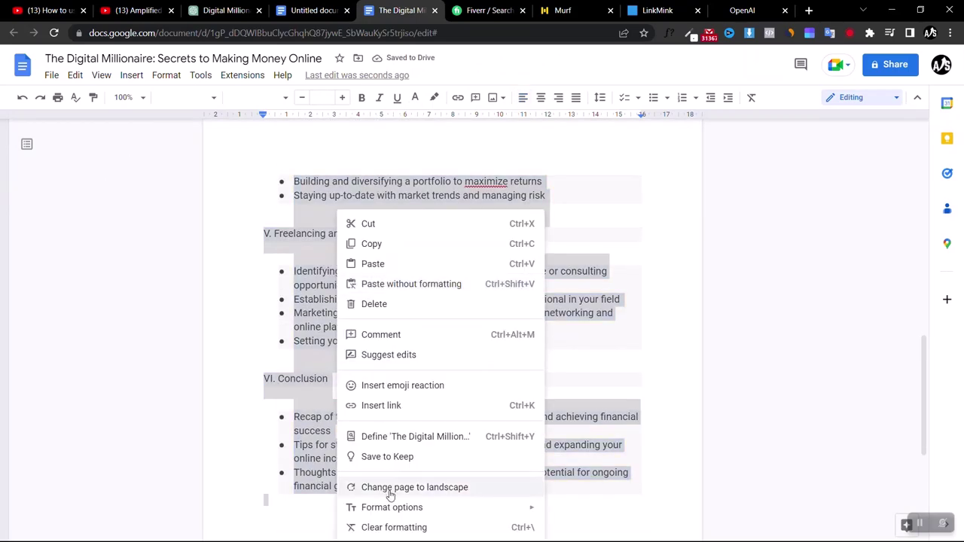
{"action": "left_click", "coordinate": [389, 528]}
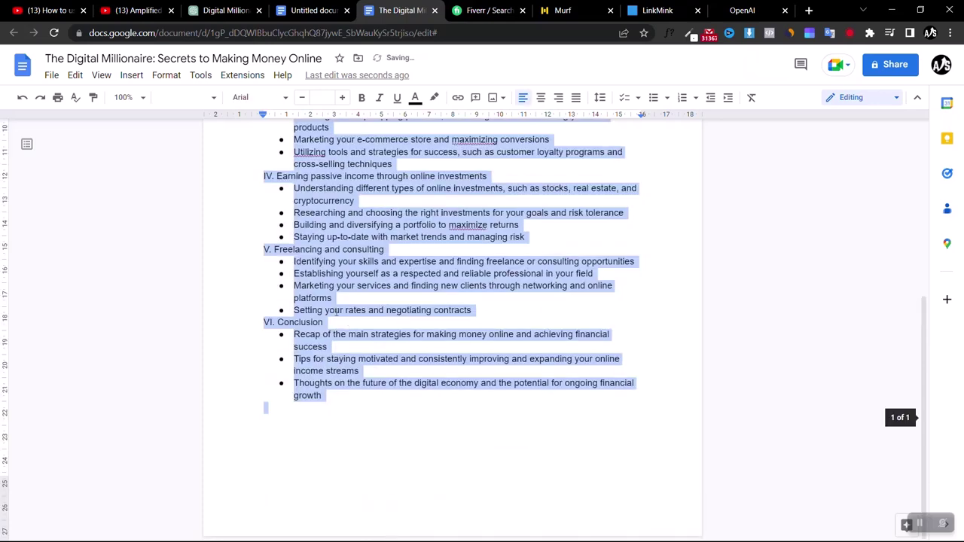
{"action": "left_click", "coordinate": [336, 310]}
{"action": "scroll", "coordinate": [398, 227], "scroll_direction": "up", "scroll_amount": 3}
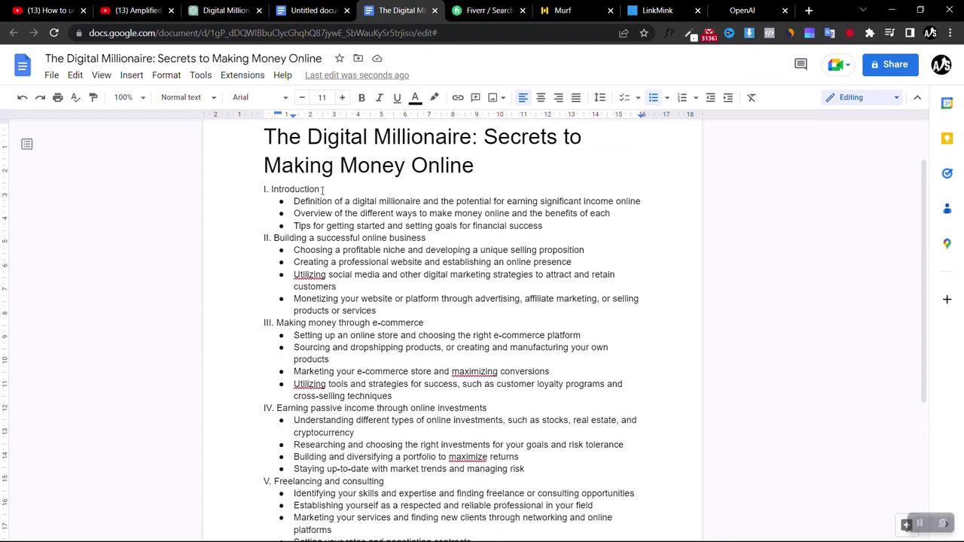
Switch to ChatGPT and submit "give me an Introduction for a book on The Digital Millionaire: Secrets to Making Money Online".
{"action": "left_click_drag", "start_coordinate": [321, 190], "coordinate": [272, 189]}
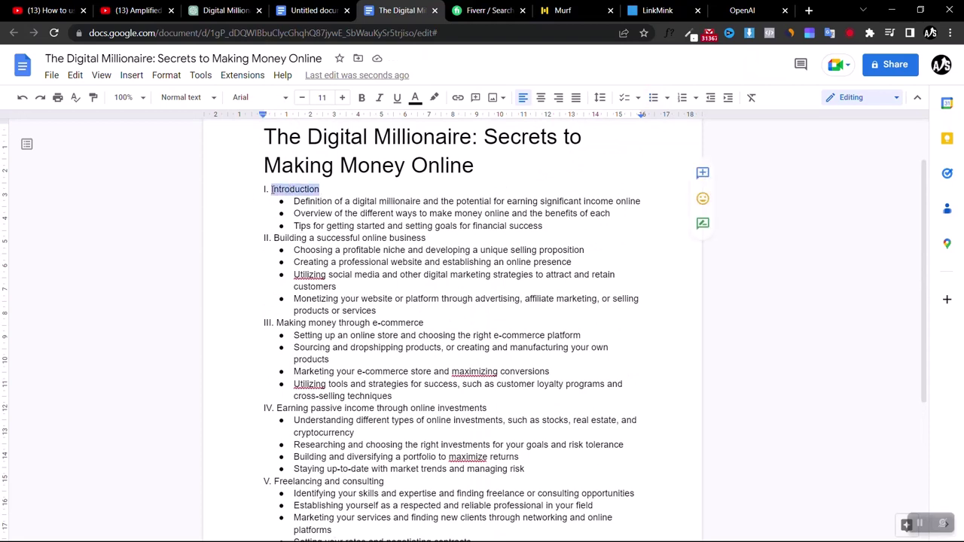
{"action": "left_click", "coordinate": [223, 10]}
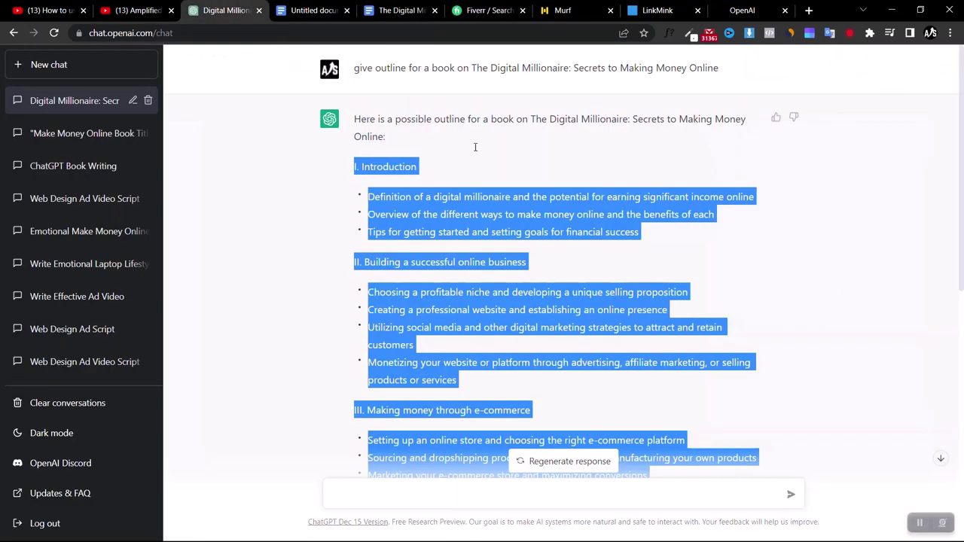
{"action": "left_click", "coordinate": [413, 494]}
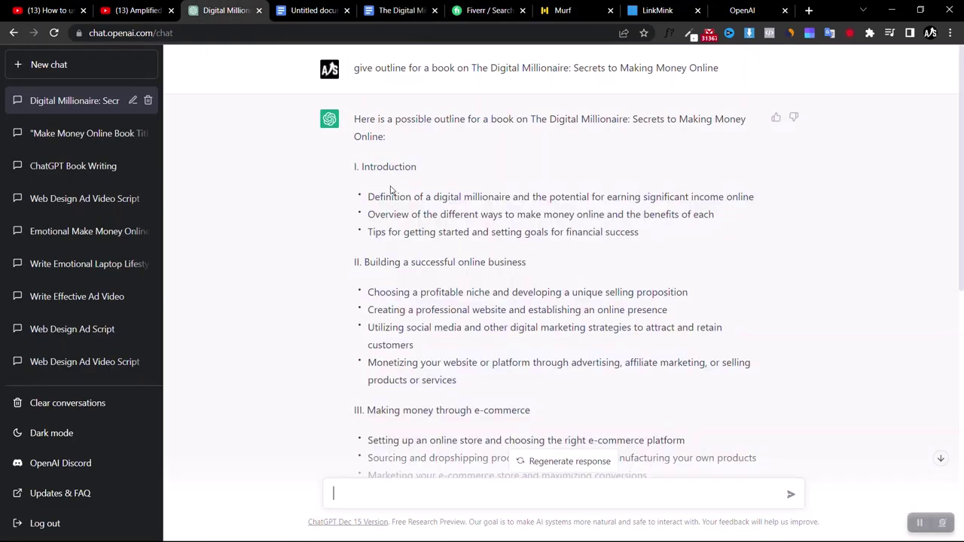
{"action": "type", "text": "give me an Introduction o"}
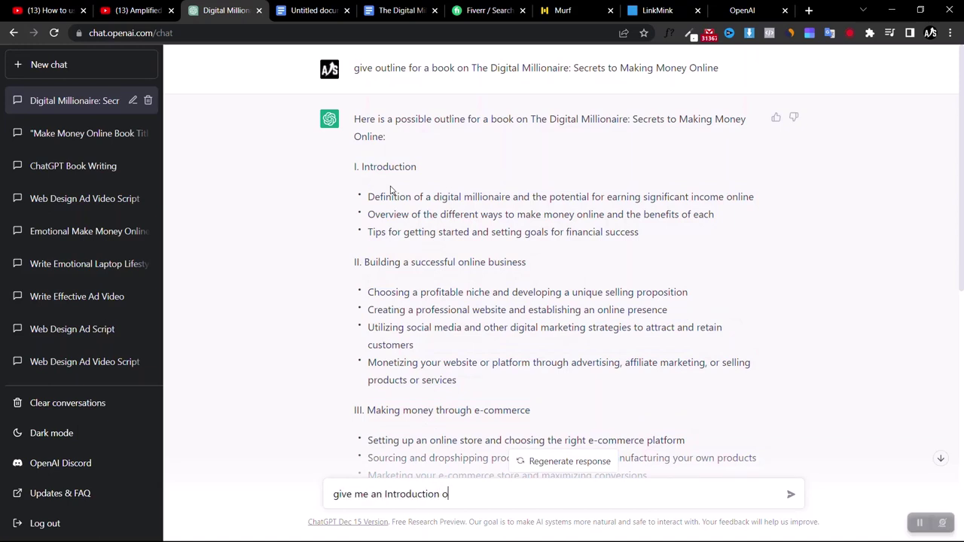
{"action": "type", "text": "f"}
{"action": "left_click_drag", "start_coordinate": [532, 120], "coordinate": [386, 137]}
{"action": "key", "text": "ctrl+c"}
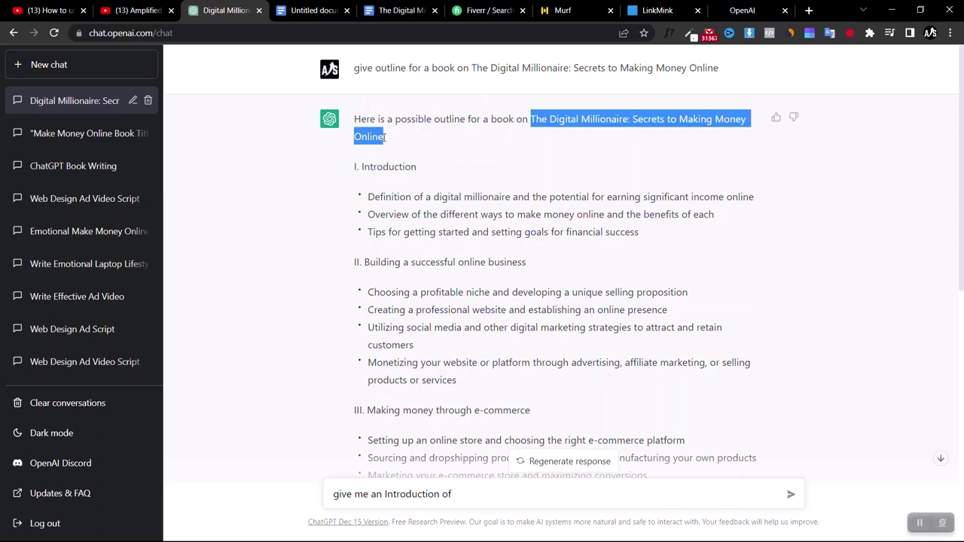
{"action": "left_click", "coordinate": [460, 497]}
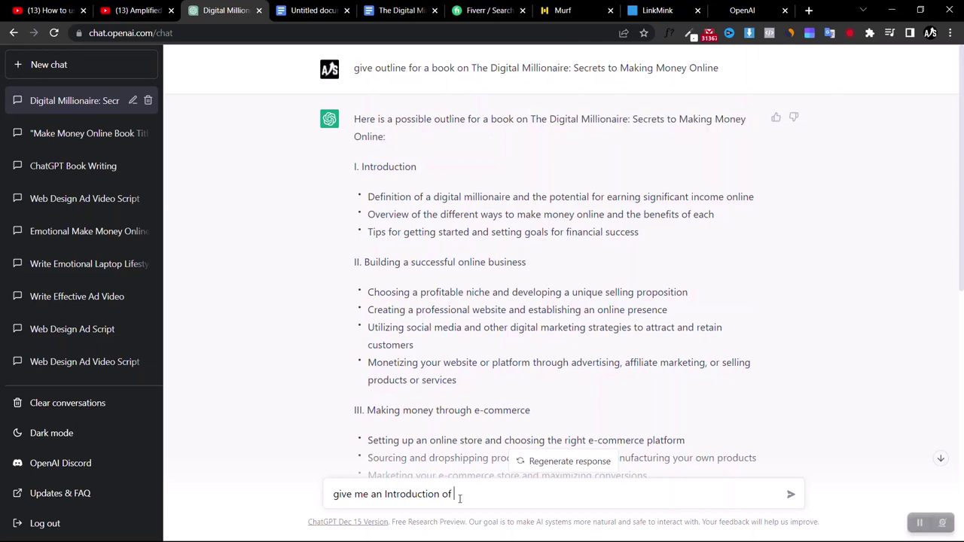
{"action": "type", "text": "or a book on"}
{"action": "key", "text": "ctrl+v"}
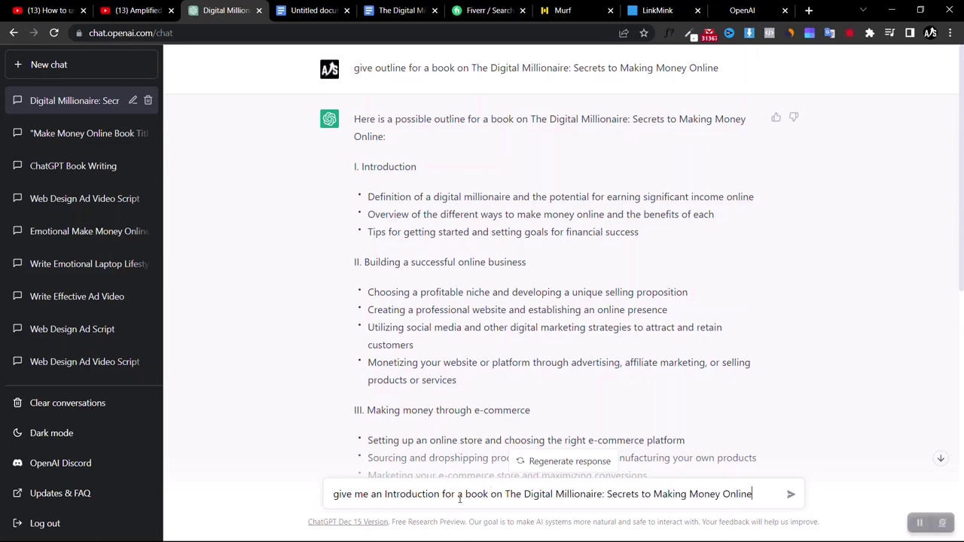
{"action": "left_click", "coordinate": [790, 494]}
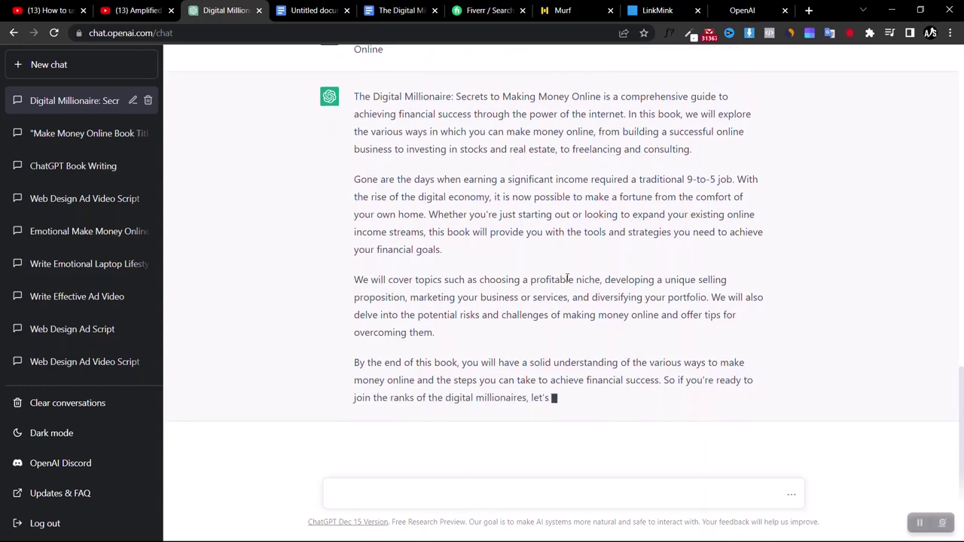
Check the outline against the generated introduction and submit the follow-up prompt "give me more details".
{"action": "scroll", "coordinate": [592, 275], "scroll_direction": "up", "scroll_amount": 15}
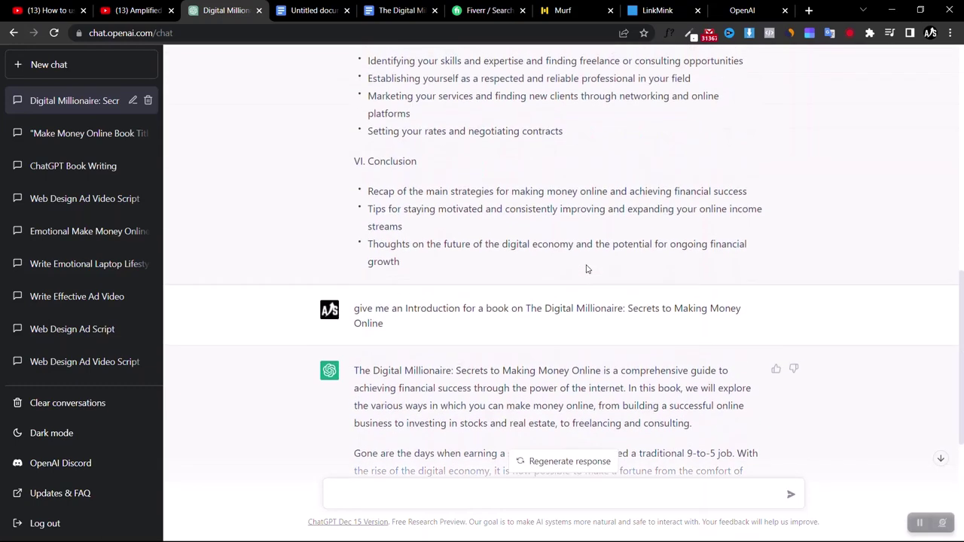
{"action": "scroll", "coordinate": [587, 270], "scroll_direction": "up", "scroll_amount": 2}
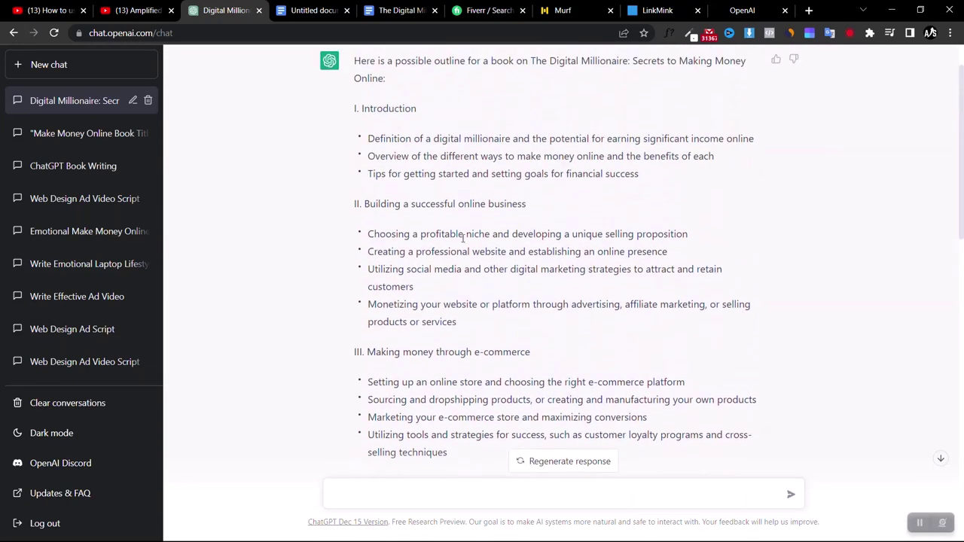
{"action": "scroll", "coordinate": [443, 156], "scroll_direction": "up", "scroll_amount": 1}
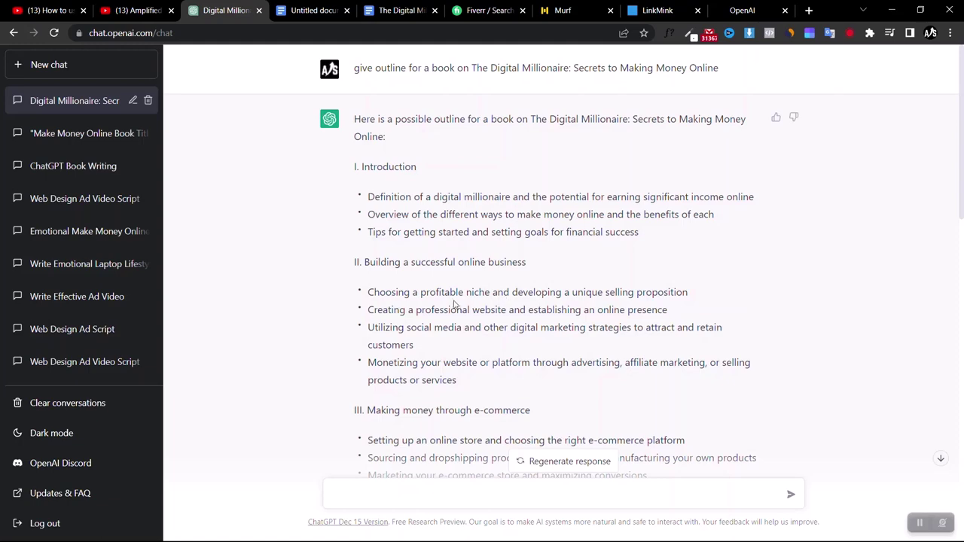
{"action": "scroll", "coordinate": [554, 320], "scroll_direction": "down", "scroll_amount": 15}
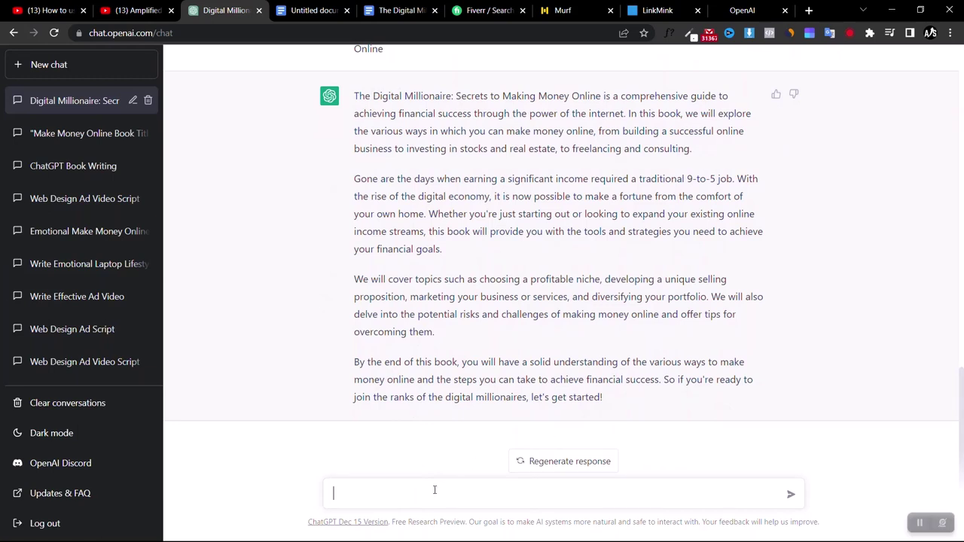
{"action": "type", "text": "give me more info"}
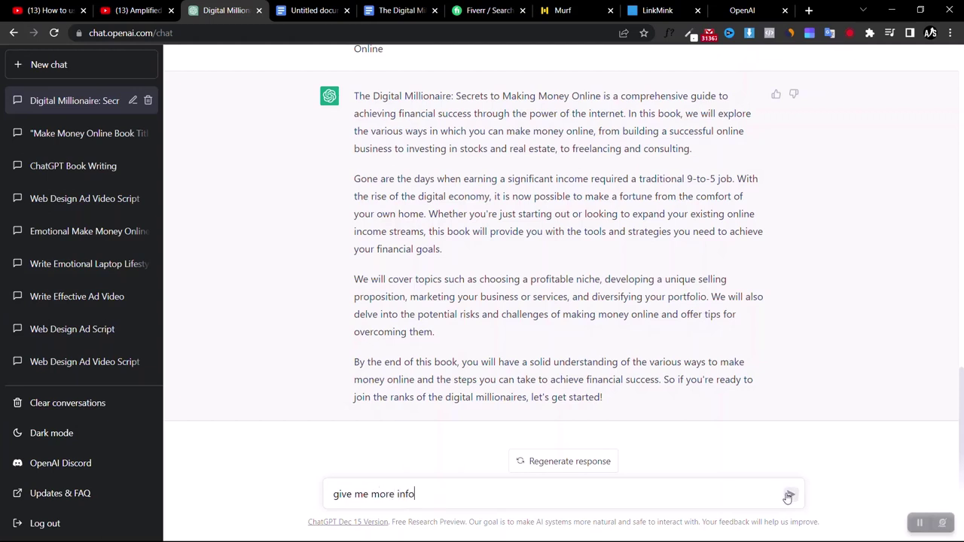
{"action": "key", "text": "BackSpace"}
{"action": "key", "text": "BackSpace"}
{"action": "key", "text": "BackSpace"}
{"action": "type", "text": "details"}
{"action": "left_click", "coordinate": [788, 497]}
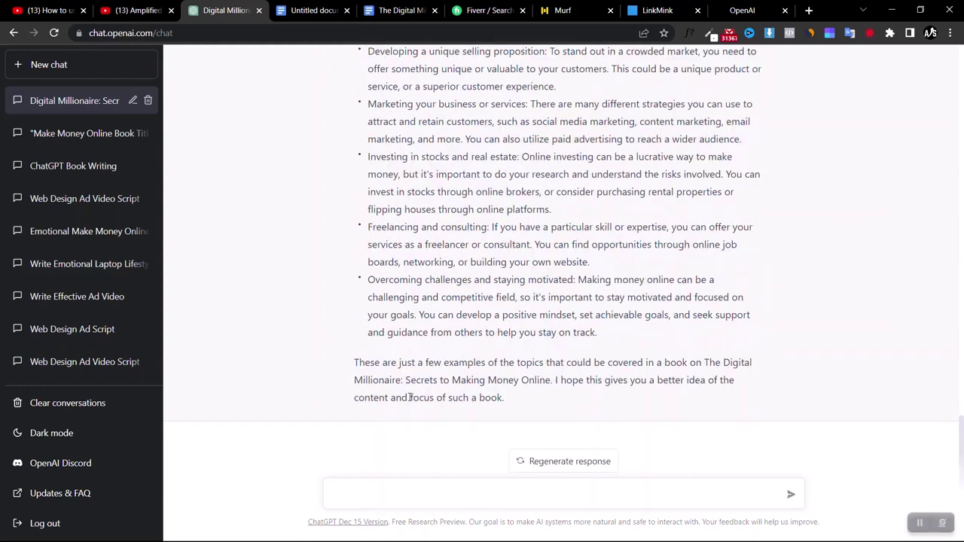
Copy all paragraphs of the generated book introduction from the ChatGPT reply.
{"action": "left_click_drag", "start_coordinate": [509, 403], "coordinate": [440, 242]}
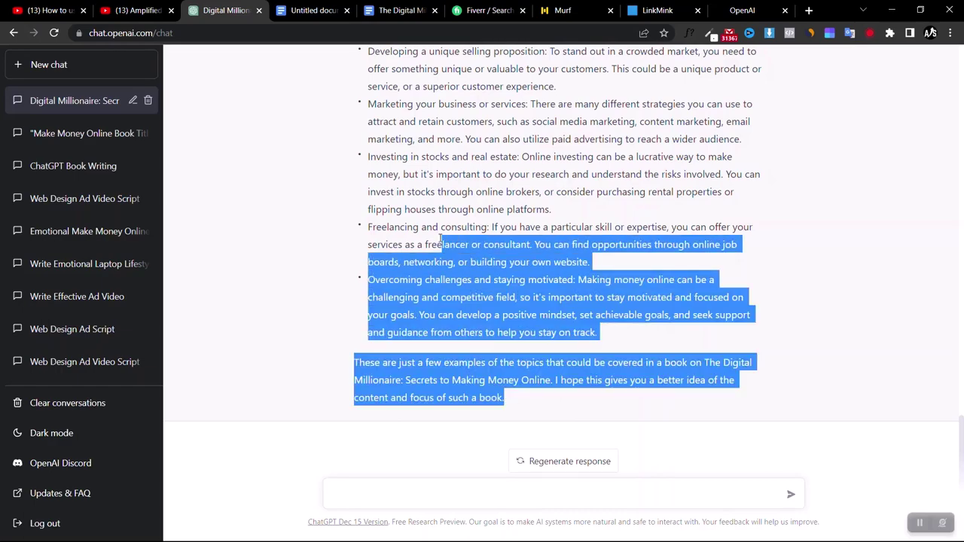
{"action": "scroll", "coordinate": [440, 241], "scroll_direction": "up", "scroll_amount": 6}
{"action": "scroll", "coordinate": [441, 241], "scroll_direction": "up", "scroll_amount": 5}
{"action": "scroll", "coordinate": [441, 241], "scroll_direction": "down", "scroll_amount": 2}
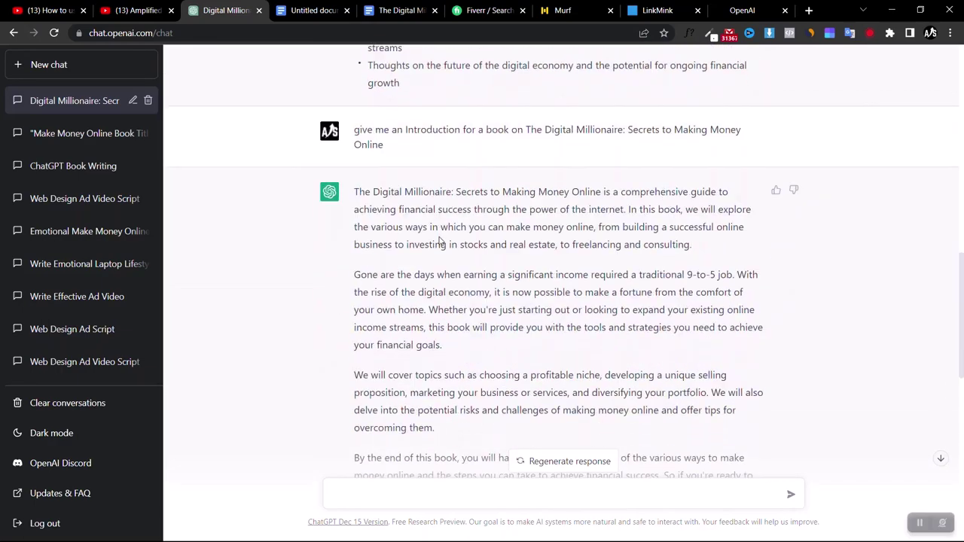
{"action": "left_click_drag", "start_coordinate": [354, 194], "coordinate": [611, 227]}
{"action": "scroll", "coordinate": [528, 313], "scroll_direction": "down", "scroll_amount": 3}
Switch to the Google Docs book document, add an "Intro" heading after the outline and paste the copied introduction beneath it.
{"action": "left_click", "coordinate": [399, 10]}
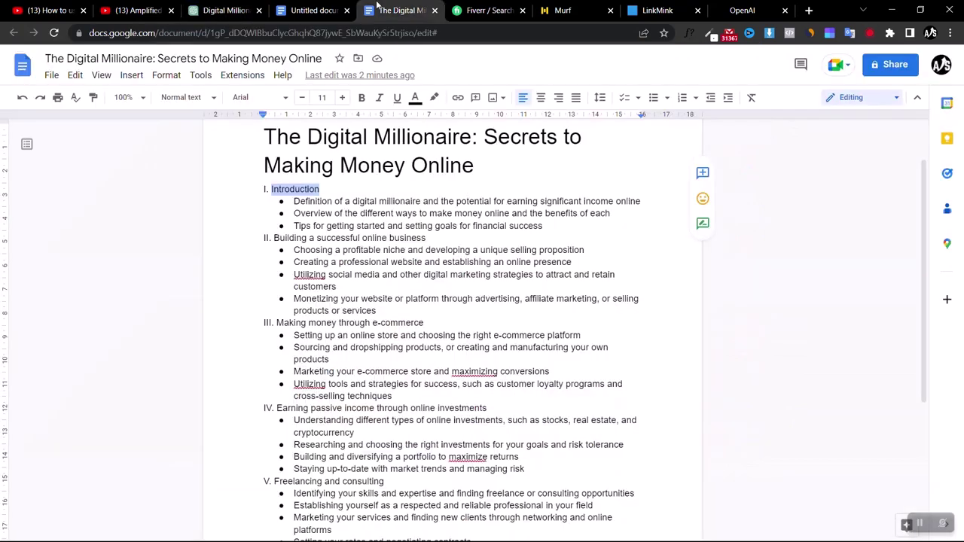
{"action": "scroll", "coordinate": [380, 274], "scroll_direction": "down", "scroll_amount": 3}
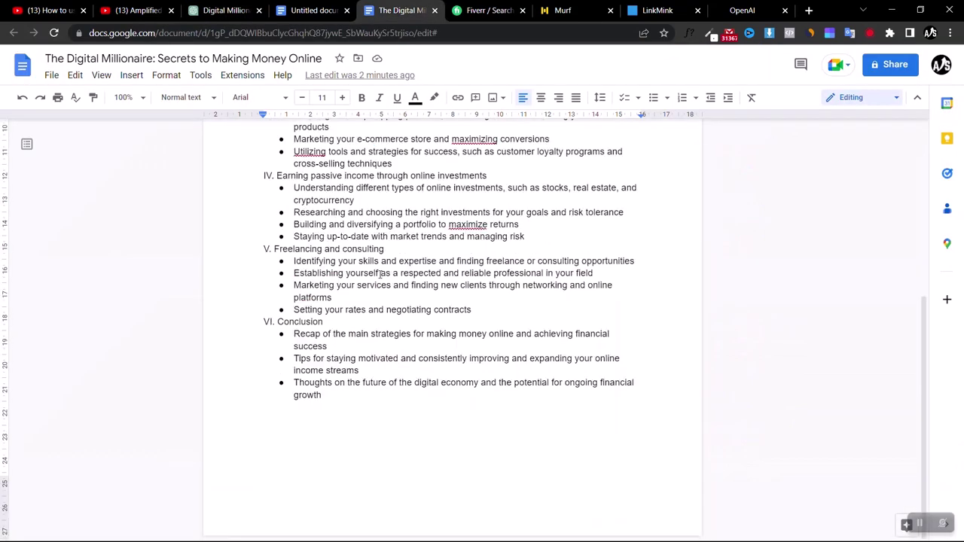
{"action": "left_click", "coordinate": [350, 402]}
{"action": "key", "text": "Return"}
{"action": "key", "text": "Return"}
{"action": "key", "text": "Return"}
{"action": "key", "text": "Return"}
{"action": "type", "text": "In"}
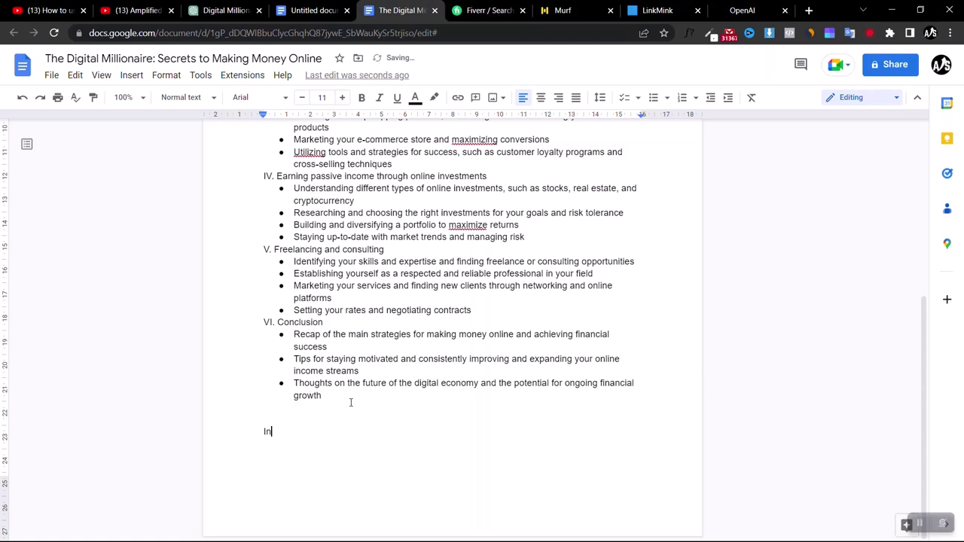
{"action": "type", "text": "tro"}
{"action": "key", "text": "Return"}
{"action": "key", "text": "Return"}
{"action": "type", "text": "The Digital Millionaire: Secrets to Making Money Online is a comprehensive guide to achieving financial success through the power of the internet. In this book, we will explore the various ways in which you can make money online, from building a successful online business to investing in stocks and real estate, to freelancing and consulting.  Gone are the days when earning a significant income required a traditional 9-to-5 job. With the rise of the digital economy, it is now possible to make a fortune from the comfort of your own home. Whether you're just starting out or looking to expand your existing online income streams, this book will provide you with the tools and strategies you need to achieve your financial goals.  We will cover topics such as choosing a profitable niche, developing a unique selling proposition, marketing your business or services, and diversifying your portfolio. We will also delve into the potential risks and challenges of making money online and offer tips for overcoming them.  By the end of this book, you will have a solid understanding of the various ways to make money online and the steps you can take to achieve financial success. So if you're ready to join the ranks of the digital millionaires, let's get started!"}
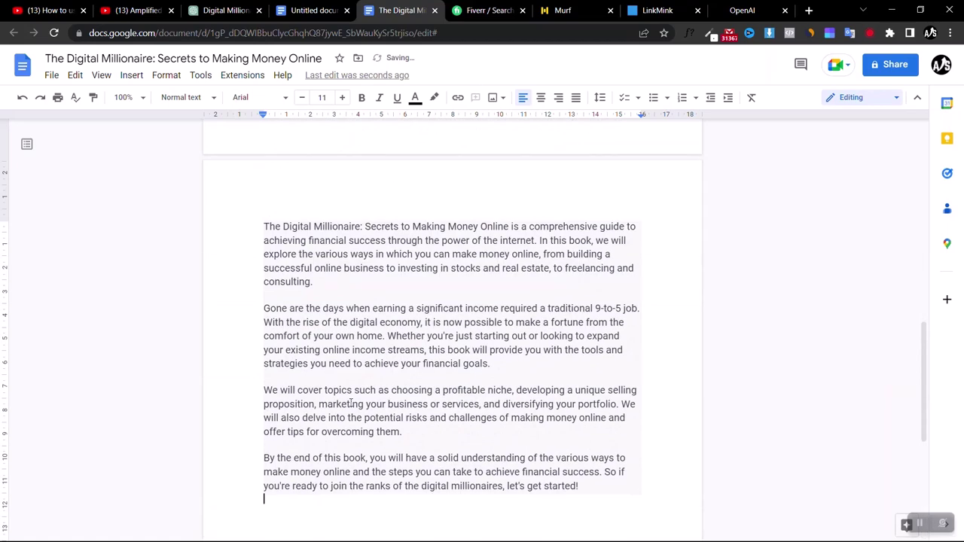
Move the book document's browser tab directly beside the ChatGPT tab.
{"action": "left_click", "coordinate": [226, 11]}
{"action": "left_click", "coordinate": [399, 11]}
{"action": "left_click_drag", "start_coordinate": [399, 10], "coordinate": [311, 4]}
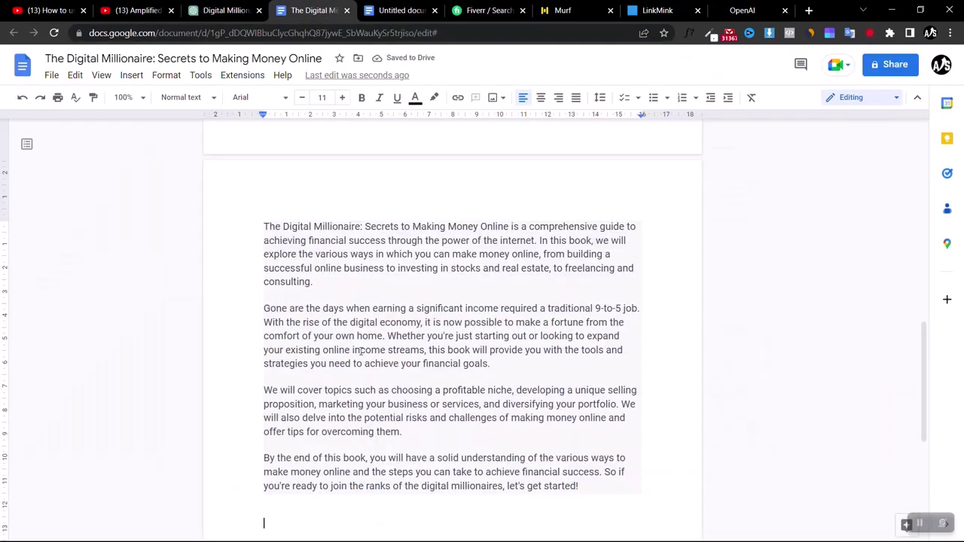
Copy ChatGPT's complete "give me more details" reply and paste it after the introduction in the Google Docs book document.
{"action": "left_click", "coordinate": [226, 11]}
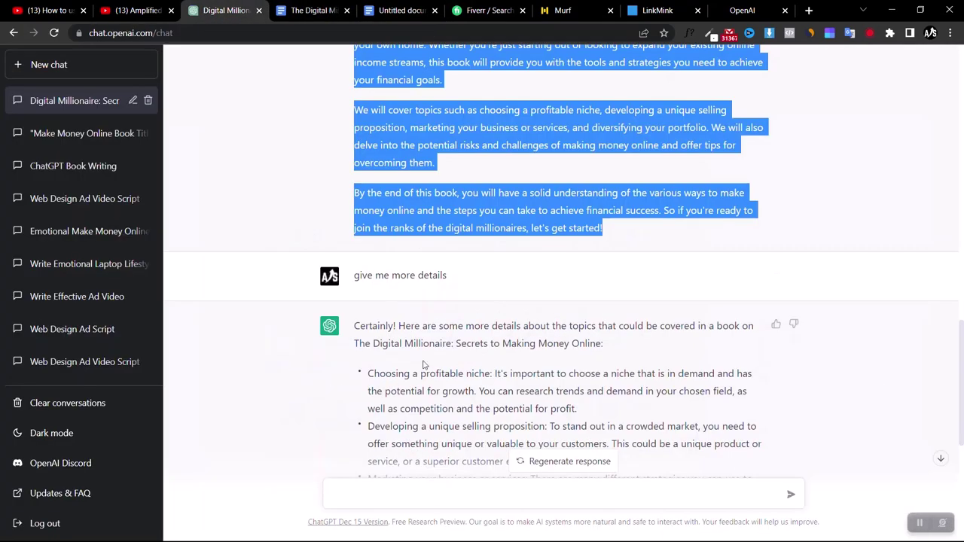
{"action": "left_click_drag", "start_coordinate": [354, 326], "coordinate": [527, 408]}
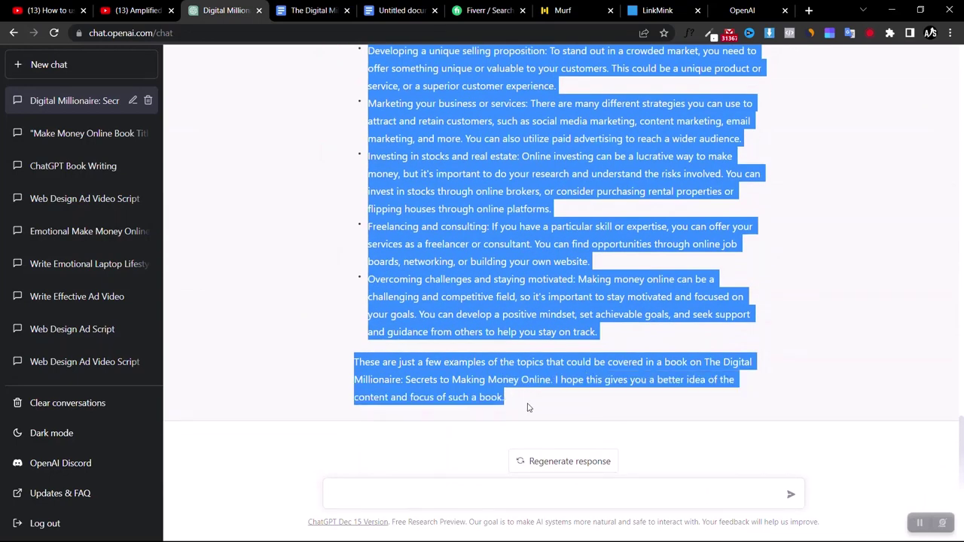
{"action": "key", "text": "ctrl+c"}
{"action": "left_click", "coordinate": [305, 10]}
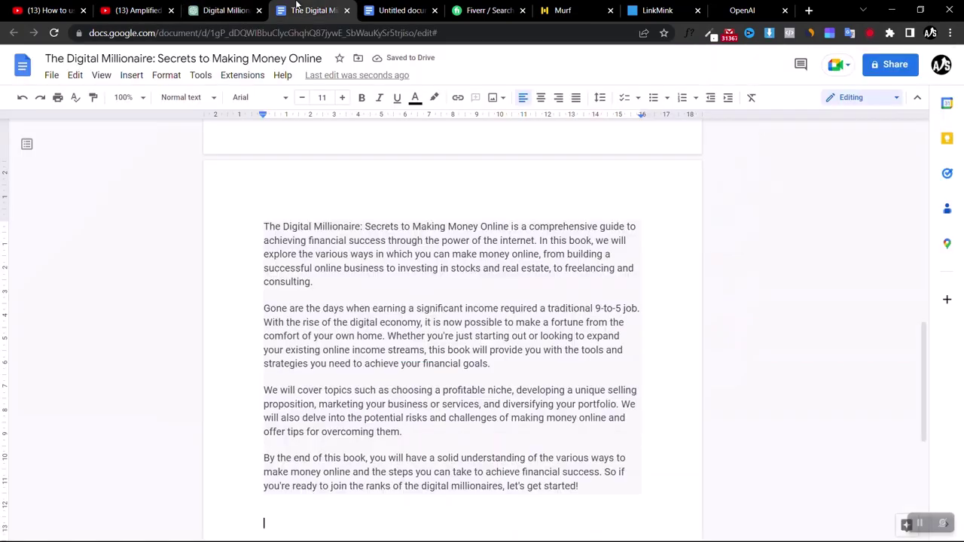
{"action": "key", "text": "ctrl+v"}
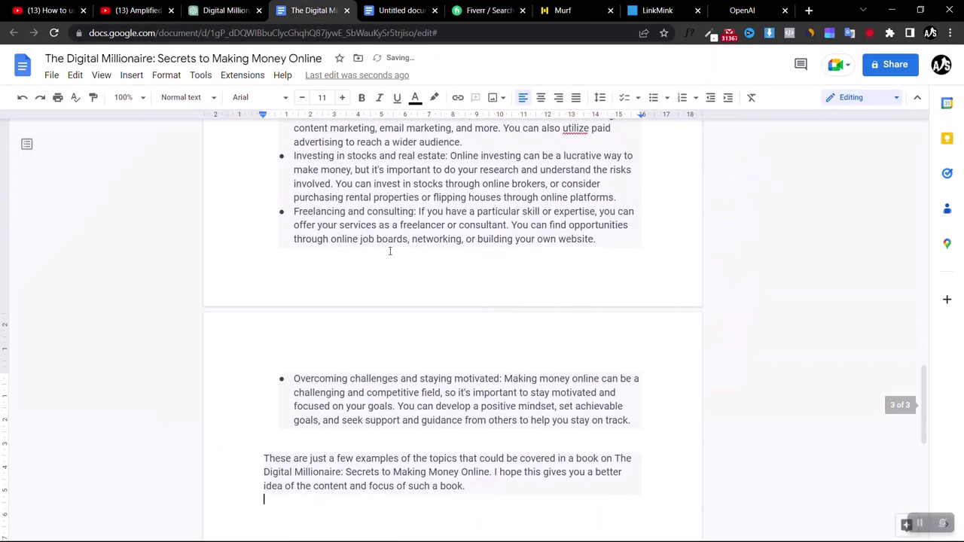
Clear the formatting of the whole document again so the pasted introduction and details match the plain text.
{"action": "key", "text": "ctrl+a"}
{"action": "right_click", "coordinate": [357, 182]}
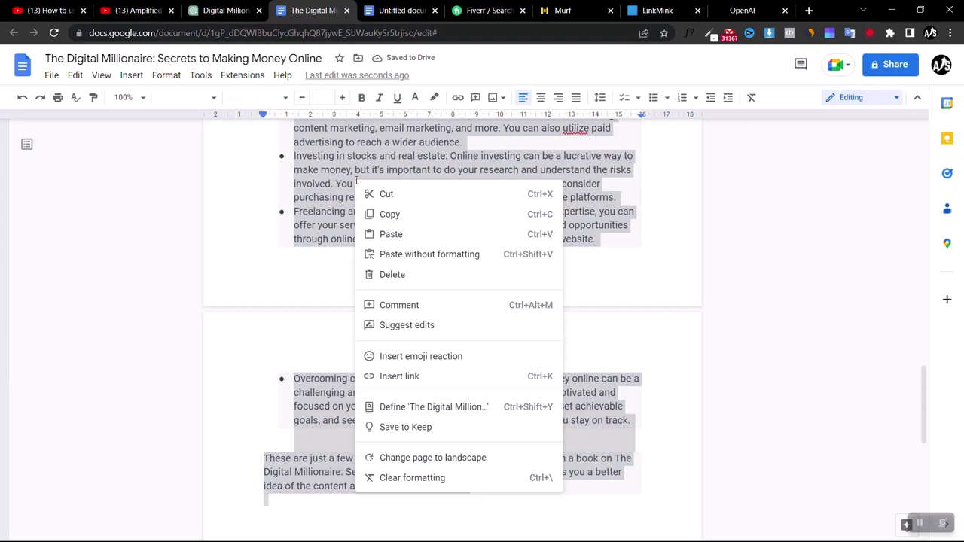
{"action": "left_click", "coordinate": [444, 480]}
{"action": "left_click", "coordinate": [497, 279]}
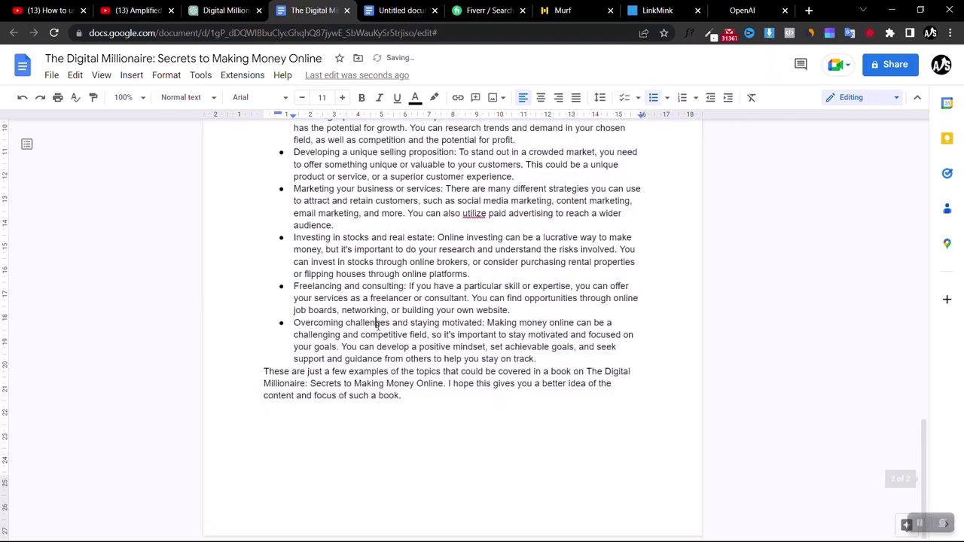
{"action": "scroll", "coordinate": [465, 247], "scroll_direction": "up", "scroll_amount": 3}
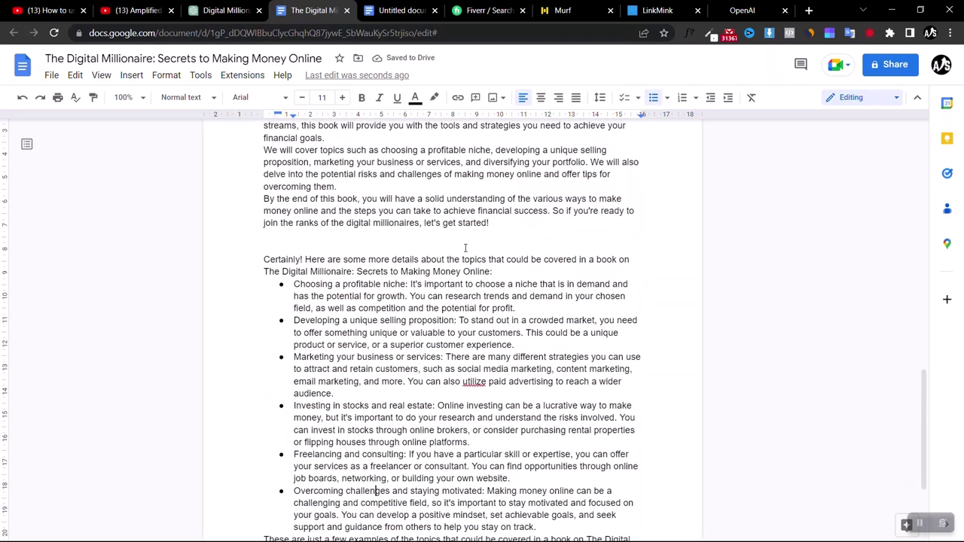
Remove one of the extra blank lines between the introduction and the pasted details.
{"action": "left_click", "coordinate": [497, 225]}
{"action": "key", "text": "Delete"}
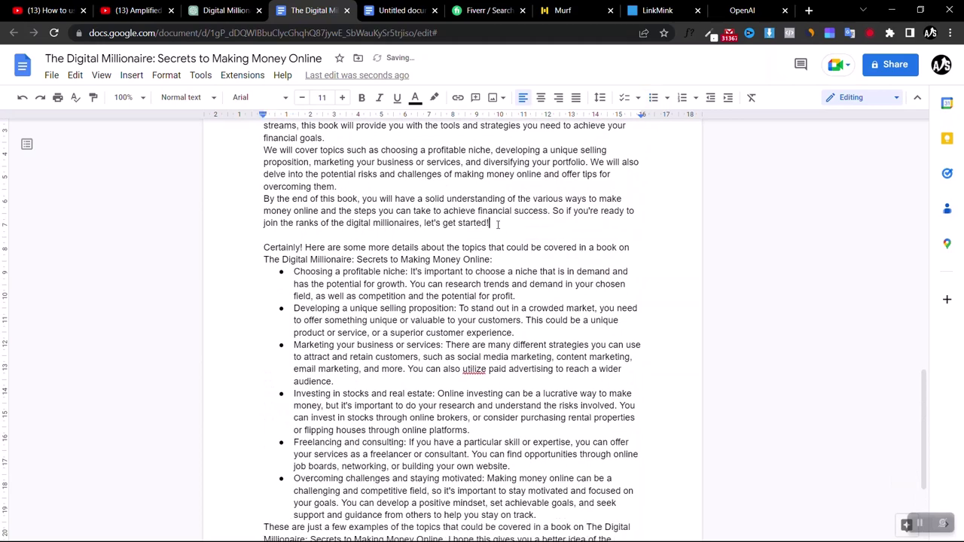
Switch to ChatGPT and begin the prompt "give more detail on Building a successful online business", copying the topic from the outline's section II heading.
{"action": "left_click", "coordinate": [226, 11]}
{"action": "scroll", "coordinate": [369, 372], "scroll_direction": "up", "scroll_amount": 13}
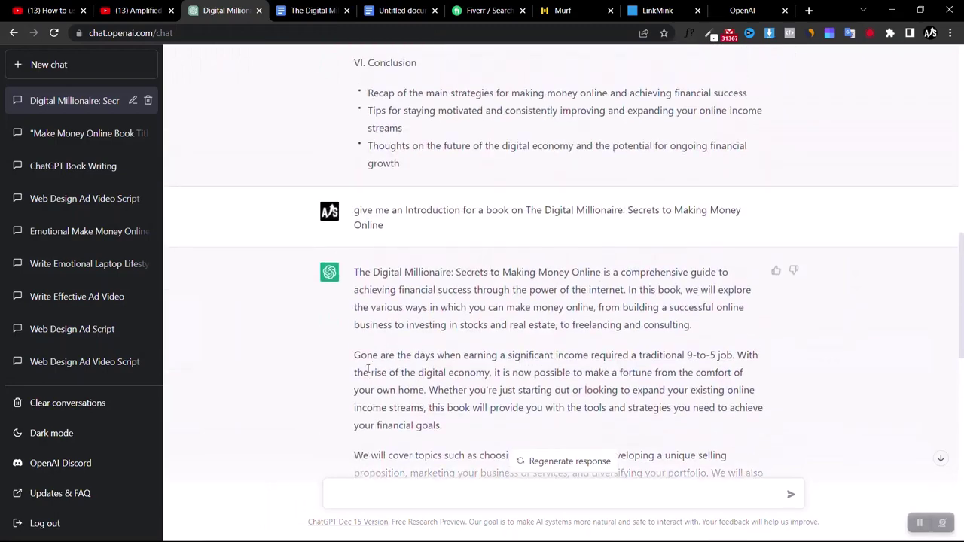
{"action": "scroll", "coordinate": [368, 369], "scroll_direction": "up", "scroll_amount": 6}
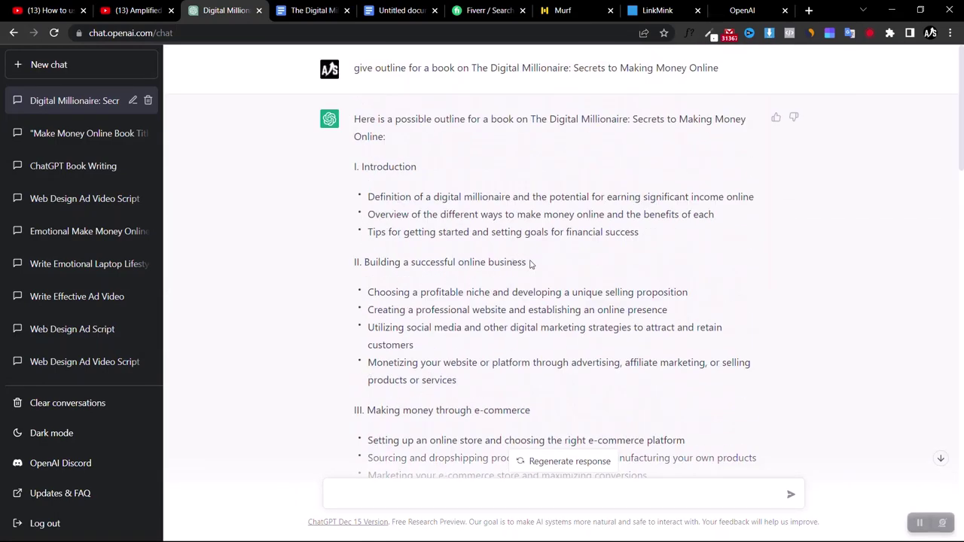
{"action": "left_click_drag", "start_coordinate": [530, 264], "coordinate": [364, 262]}
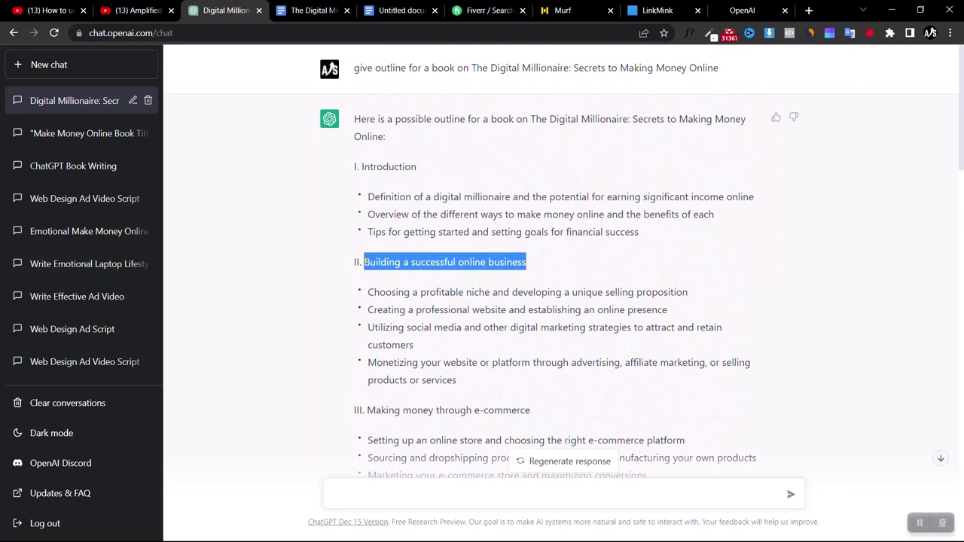
{"action": "scroll", "coordinate": [365, 262], "scroll_direction": "down", "scroll_amount": 12}
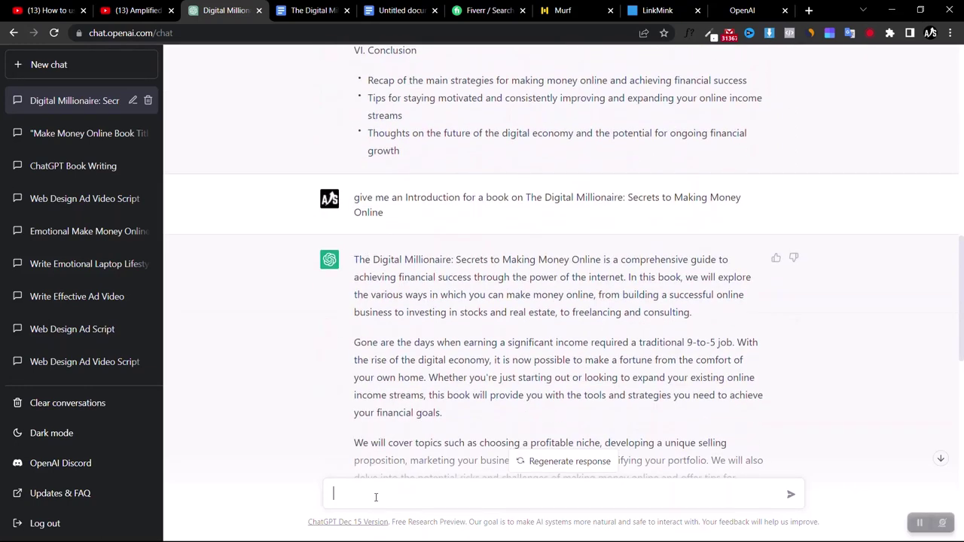
{"action": "type", "text": "give more"}
{"action": "key", "text": "BackSpace"}
{"action": "key", "text": "BackSpace"}
{"action": "key", "text": "BackSpace"}
{"action": "key", "text": "BackSpace"}
{"action": "key", "text": "BackSpace"}
{"action": "type", "text": "more detail on"}
{"action": "key", "text": "ctrl+v"}
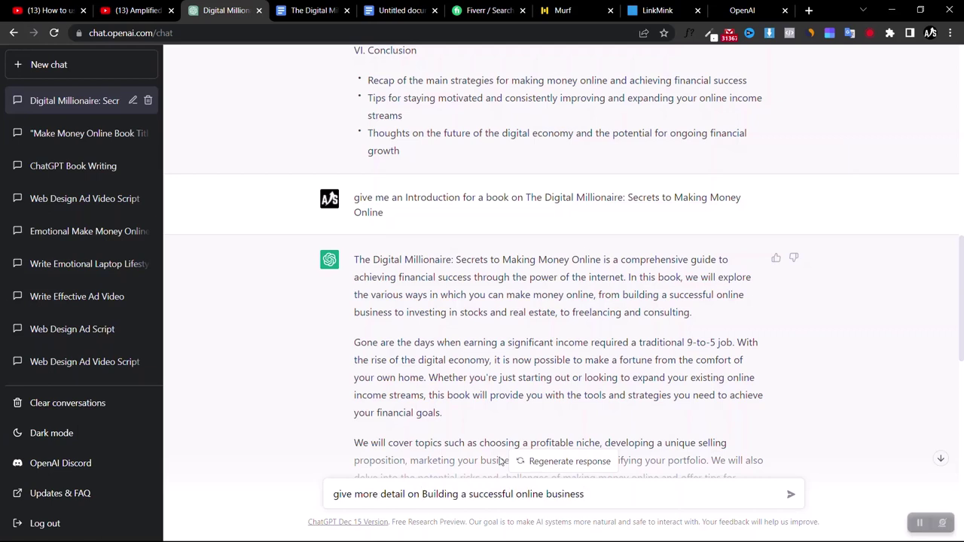
Complete the prompt with "for The Digital Millionaire: Secrets to Making Money Online book", reusing the title from the earlier introduction prompt, and send it.
{"action": "type", "text": "for"}
{"action": "left_click_drag", "start_coordinate": [526, 197], "coordinate": [528, 217]}
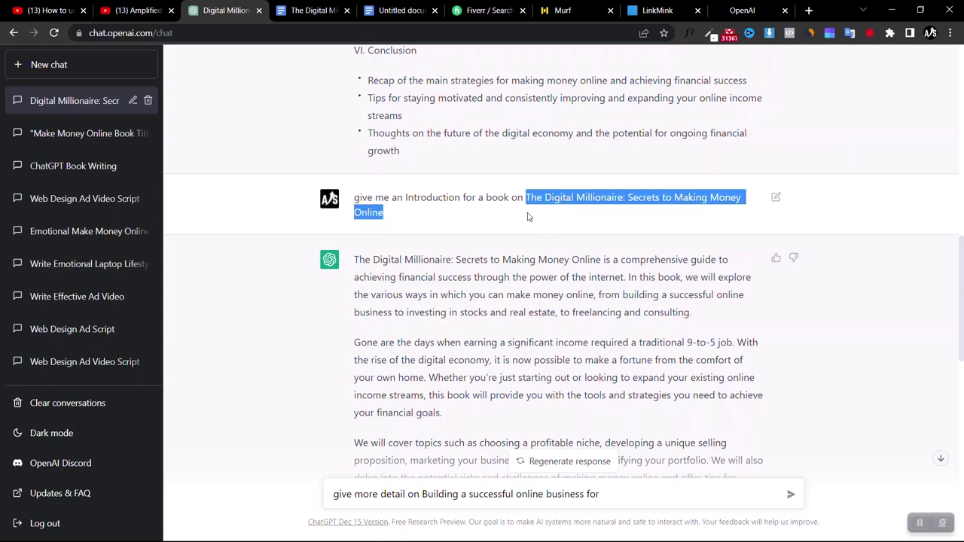
{"action": "left_click", "coordinate": [637, 500]}
{"action": "key", "text": "ctrl+v"}
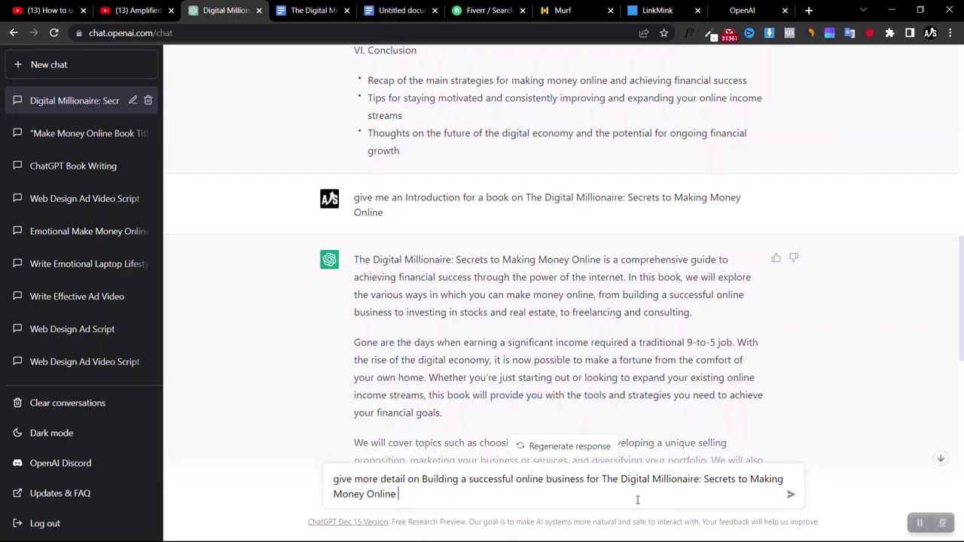
{"action": "type", "text": "book"}
{"action": "left_click", "coordinate": [791, 495]}
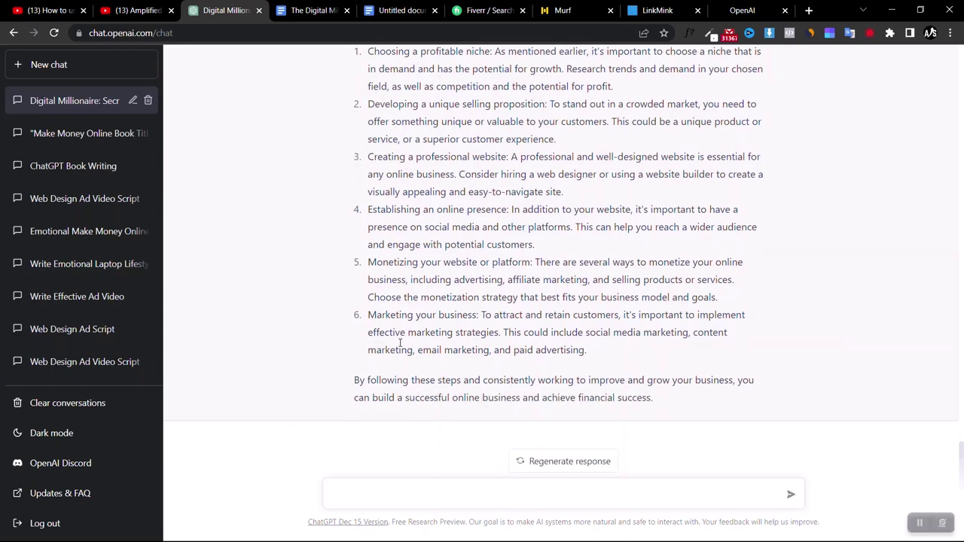
Copy ChatGPT's reply on building a successful online business, leaving out the opening "Certainly!".
{"action": "left_click_drag", "start_coordinate": [661, 404], "coordinate": [400, 298]}
{"action": "key", "text": "ctrl+c"}
{"action": "scroll", "coordinate": [488, 279], "scroll_direction": "up", "scroll_amount": 4}
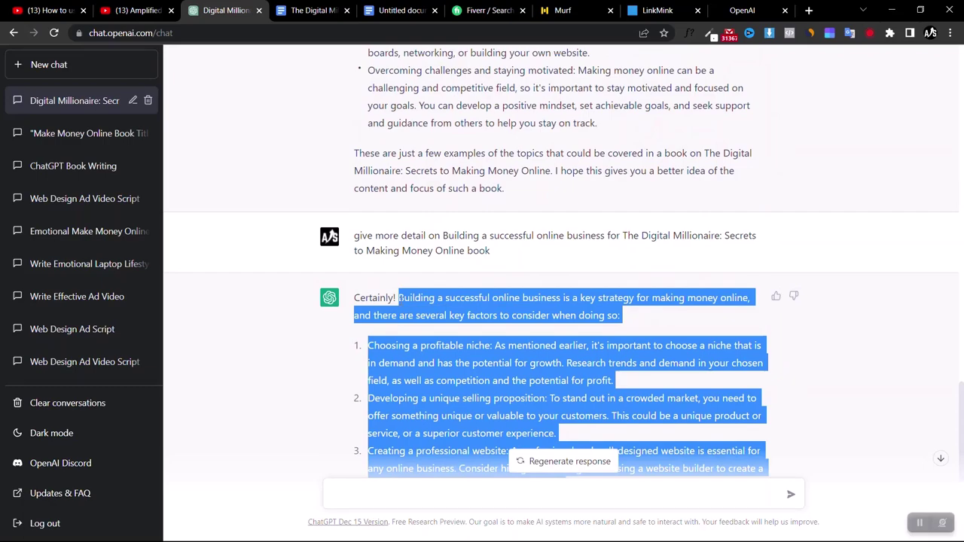
Switch to the Google Docs book document, add a "Chapter 2:" heading at the end and paste the copied reply beneath it.
{"action": "left_click", "coordinate": [312, 10]}
{"action": "scroll", "coordinate": [446, 315], "scroll_direction": "down", "scroll_amount": 3}
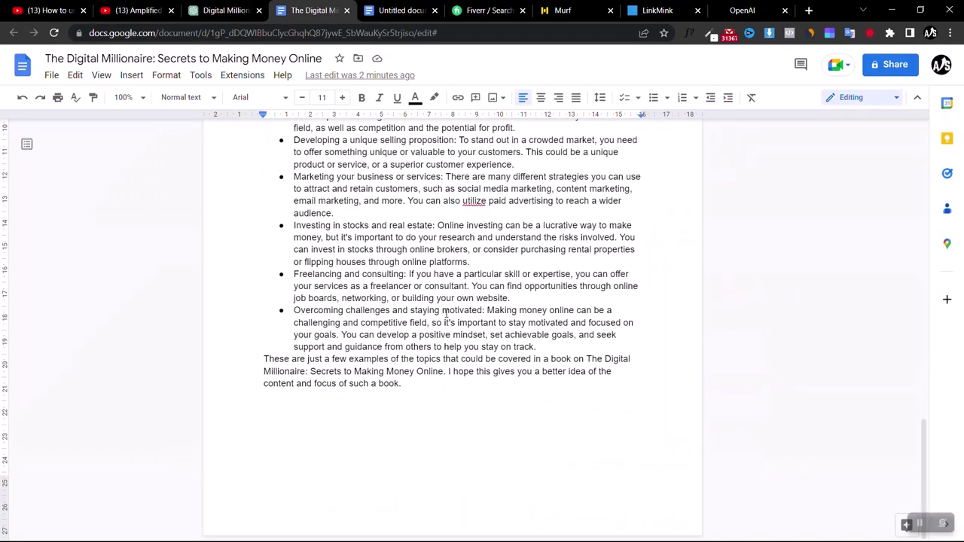
{"action": "left_click", "coordinate": [445, 385]}
{"action": "key", "text": "Return"}
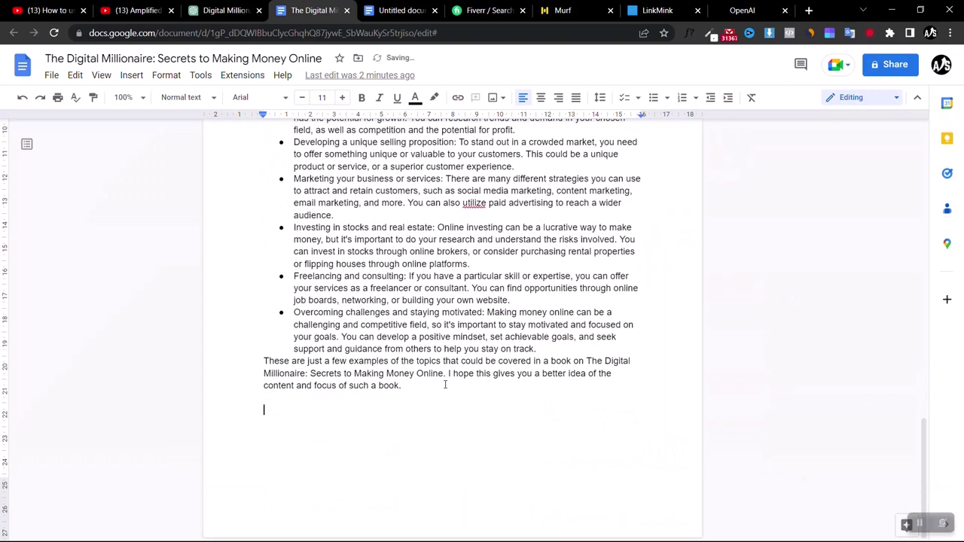
{"action": "type", "text": "Chapter 2"}
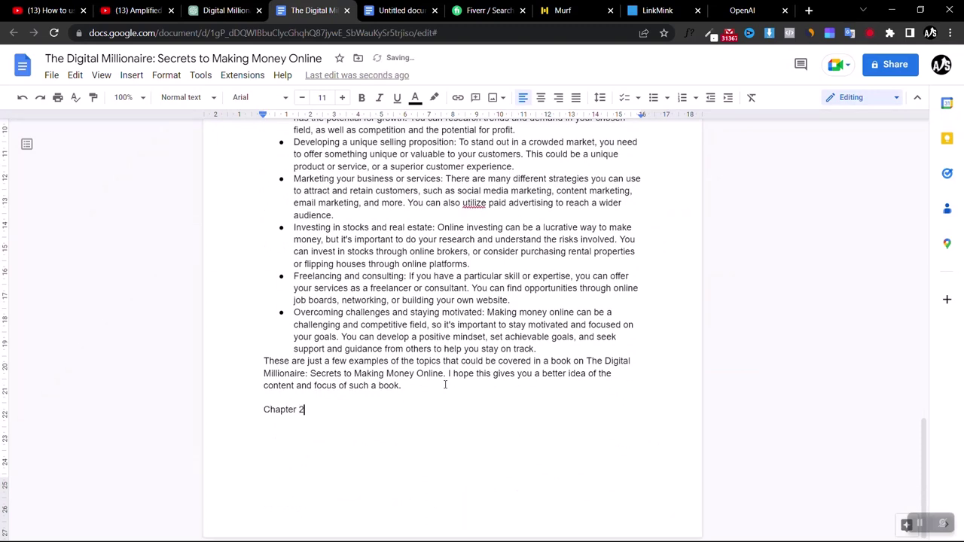
{"action": "type", "text": ":"}
{"action": "key", "text": "Return"}
{"action": "key", "text": "Return"}
{"action": "key", "text": "ctrl+v"}
Copy "Building a successful online business" from the document's outline and paste it after "Chapter 2:" as the chapter title.
{"action": "scroll", "coordinate": [299, 310], "scroll_direction": "up", "scroll_amount": 10}
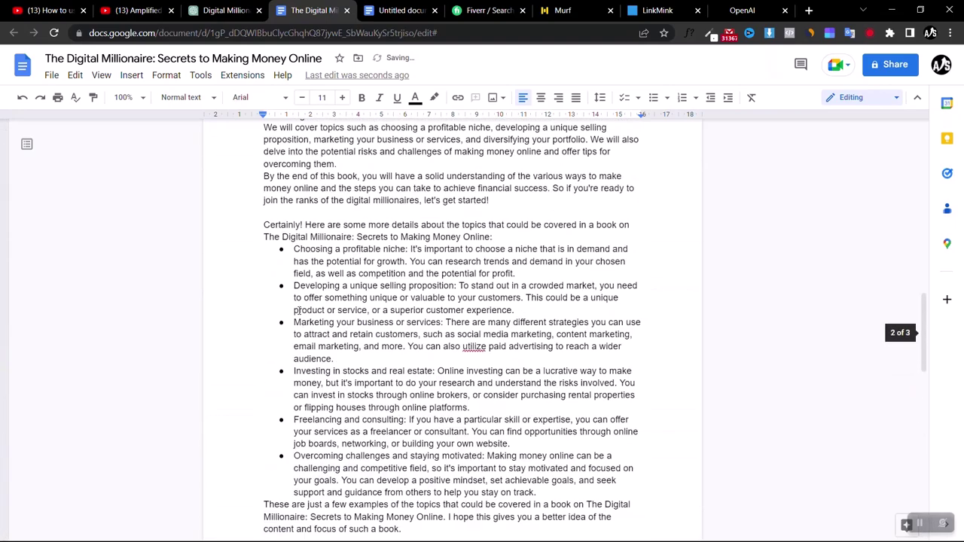
{"action": "scroll", "coordinate": [299, 309], "scroll_direction": "down", "scroll_amount": 2}
{"action": "scroll", "coordinate": [299, 310], "scroll_direction": "up", "scroll_amount": 9}
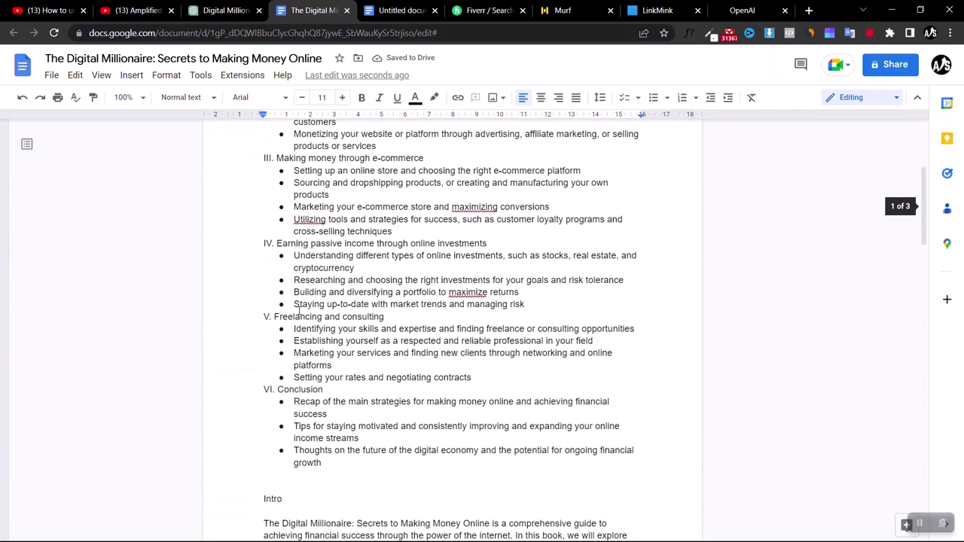
{"action": "scroll", "coordinate": [299, 309], "scroll_direction": "up", "scroll_amount": 5}
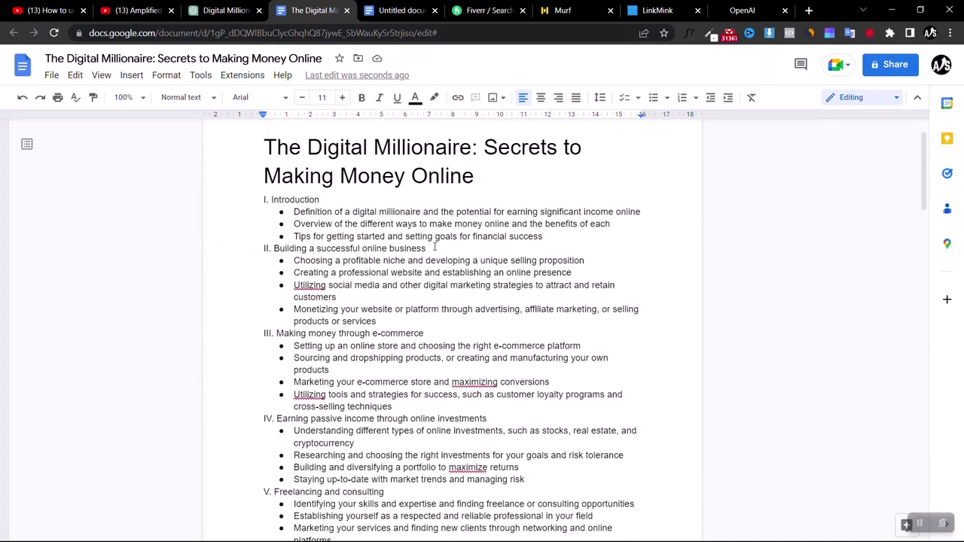
{"action": "left_click_drag", "start_coordinate": [426, 249], "coordinate": [274, 250]}
{"action": "key", "text": "ctrl+c"}
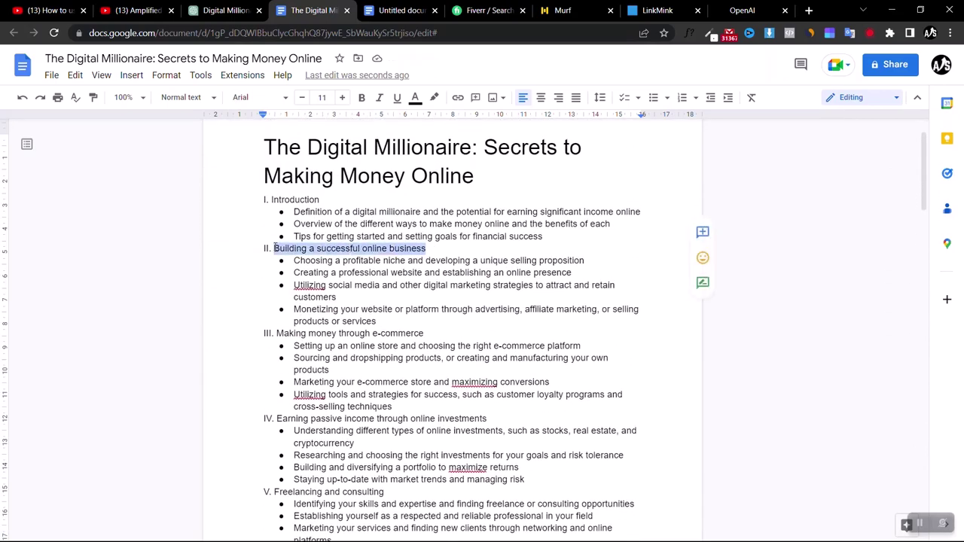
{"action": "scroll", "coordinate": [274, 248], "scroll_direction": "down", "scroll_amount": 20}
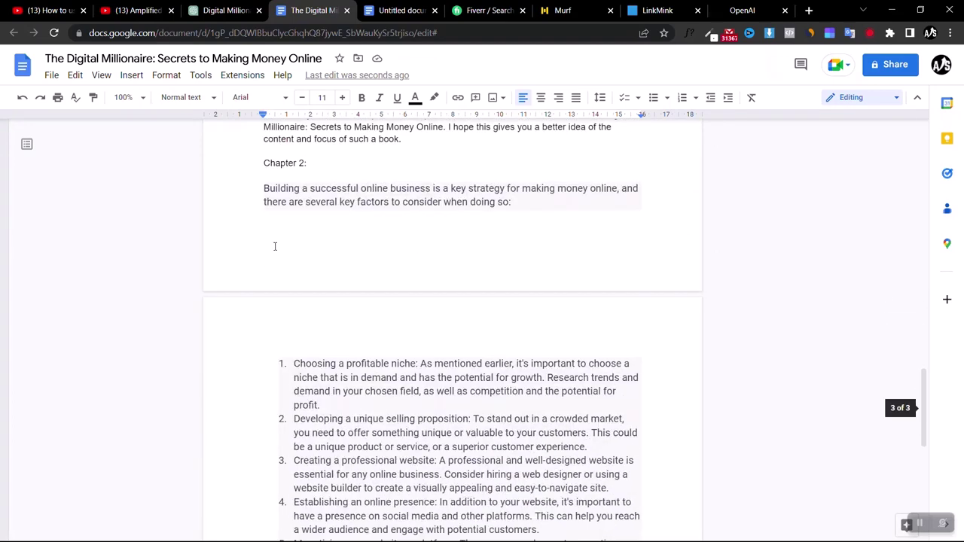
{"action": "scroll", "coordinate": [273, 245], "scroll_direction": "down", "scroll_amount": 1}
{"action": "scroll", "coordinate": [274, 246], "scroll_direction": "up", "scroll_amount": 2}
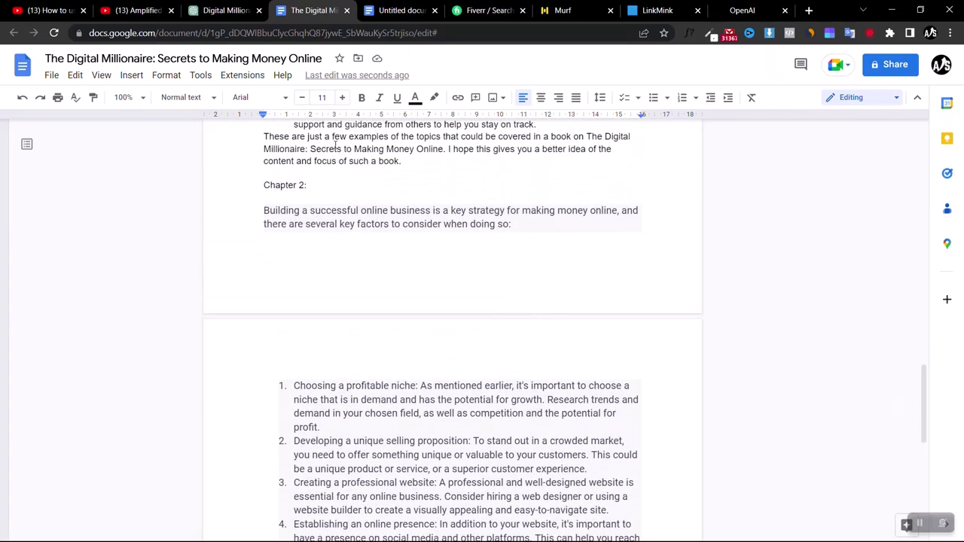
{"action": "left_click", "coordinate": [328, 184]}
{"action": "key", "text": "ctrl+v"}
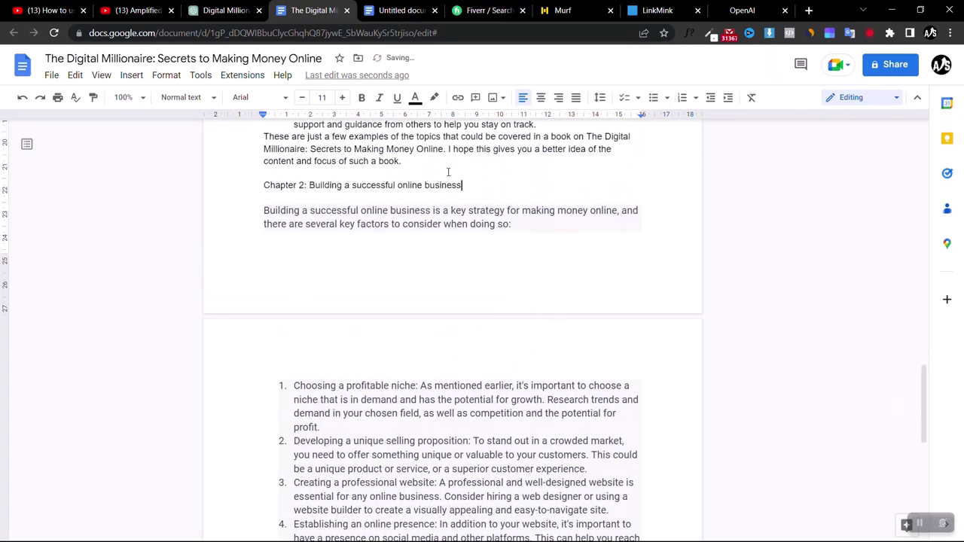
Start a new paragraph after the closing sentence of Chapter 2 at the end of the document.
{"action": "scroll", "coordinate": [463, 249], "scroll_direction": "down", "scroll_amount": 3}
{"action": "scroll", "coordinate": [463, 249], "scroll_direction": "down", "scroll_amount": 4}
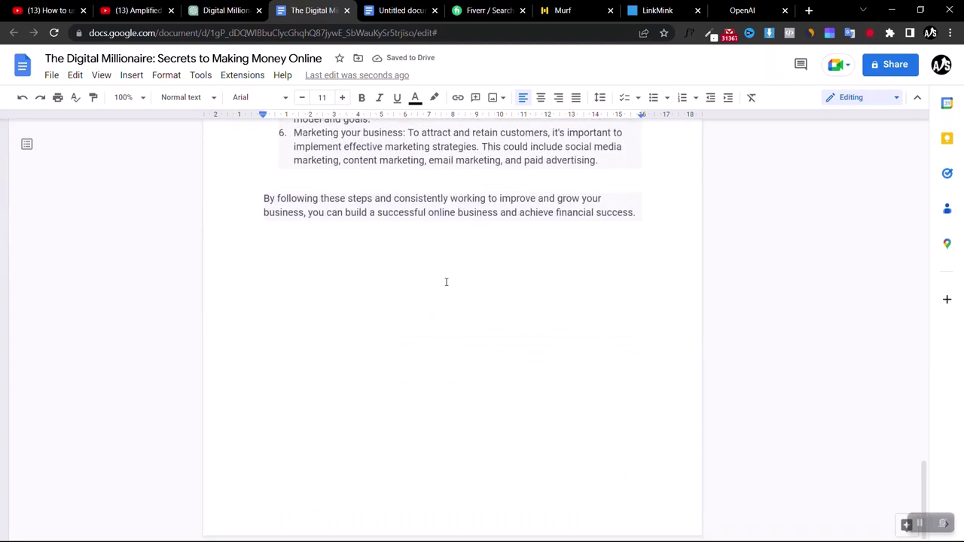
{"action": "left_click", "coordinate": [644, 213]}
{"action": "key", "text": "Return"}
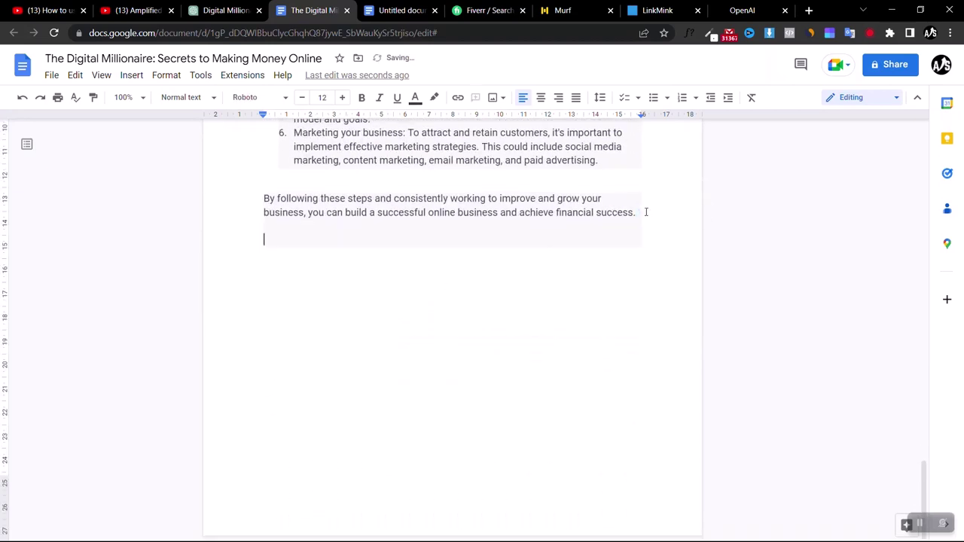
Switch to ChatGPT and begin the prompt "give me a Conclusion on", copying the word "Conclusion" from the outline's section VI heading.
{"action": "left_click", "coordinate": [226, 10]}
{"action": "scroll", "coordinate": [327, 412], "scroll_direction": "up", "scroll_amount": 20}
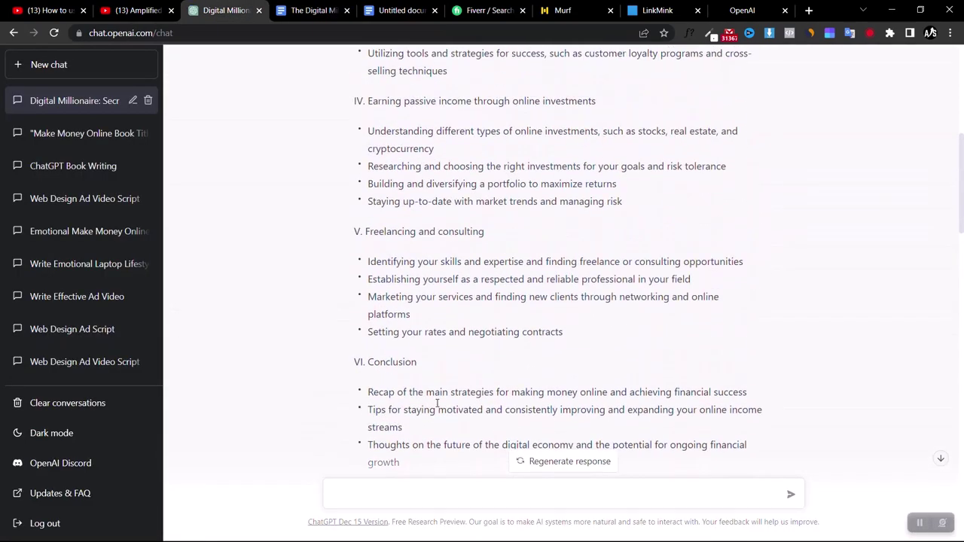
{"action": "double_click", "coordinate": [416, 363]}
{"action": "key", "text": "ctrl+c"}
{"action": "scroll", "coordinate": [368, 363], "scroll_direction": "down", "scroll_amount": 20}
{"action": "left_click", "coordinate": [390, 501]}
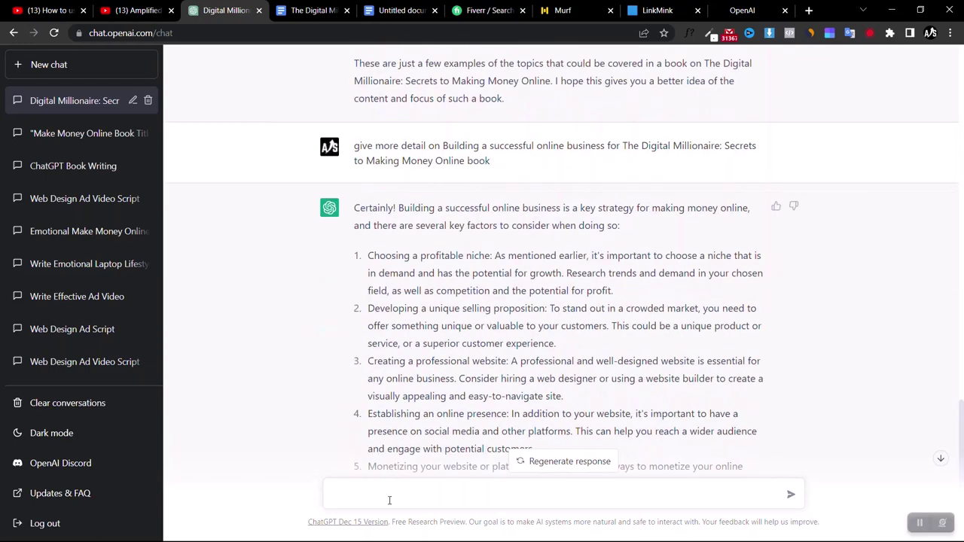
{"action": "type", "text": "give me a"}
{"action": "key", "text": "ctrl+v"}
{"action": "type", "text": "on"}
Complete the conclusion prompt with "The Digital Millionaire: Secrets to Making Money Online book" copied from the previous prompt, and send it.
{"action": "left_click_drag", "start_coordinate": [622, 148], "coordinate": [616, 158]}
{"action": "key", "text": "ctrl+c"}
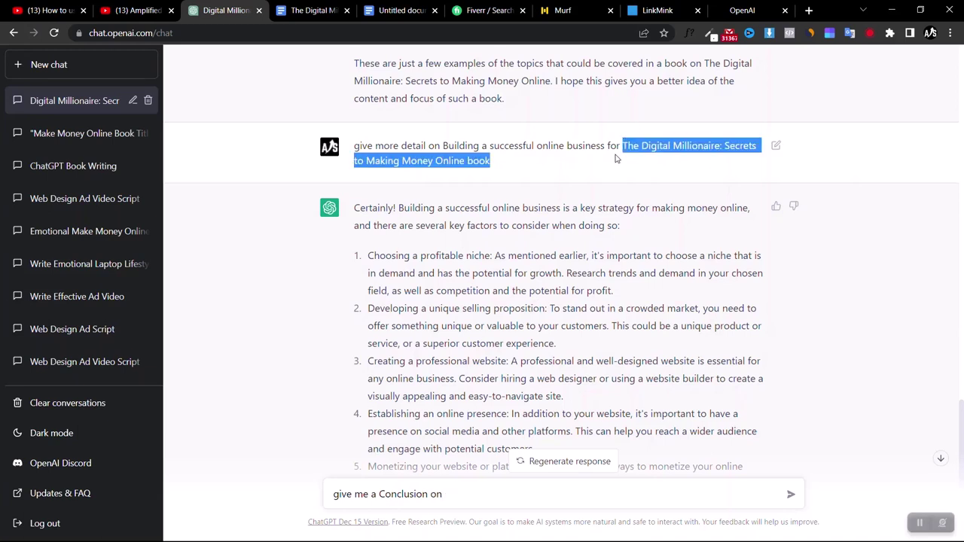
{"action": "left_click", "coordinate": [502, 492]}
{"action": "key", "text": "ctrl+v"}
{"action": "type", "text": "book"}
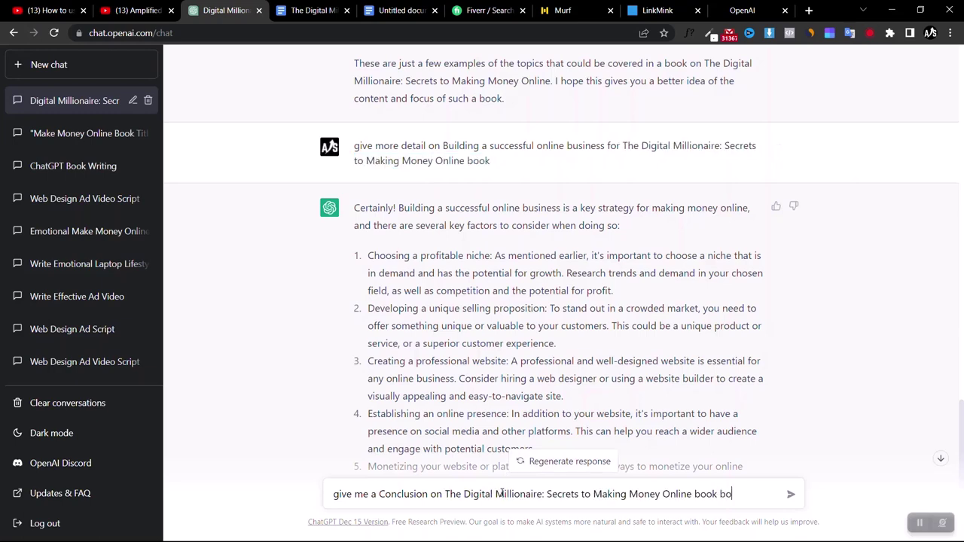
{"action": "key", "text": "Return"}
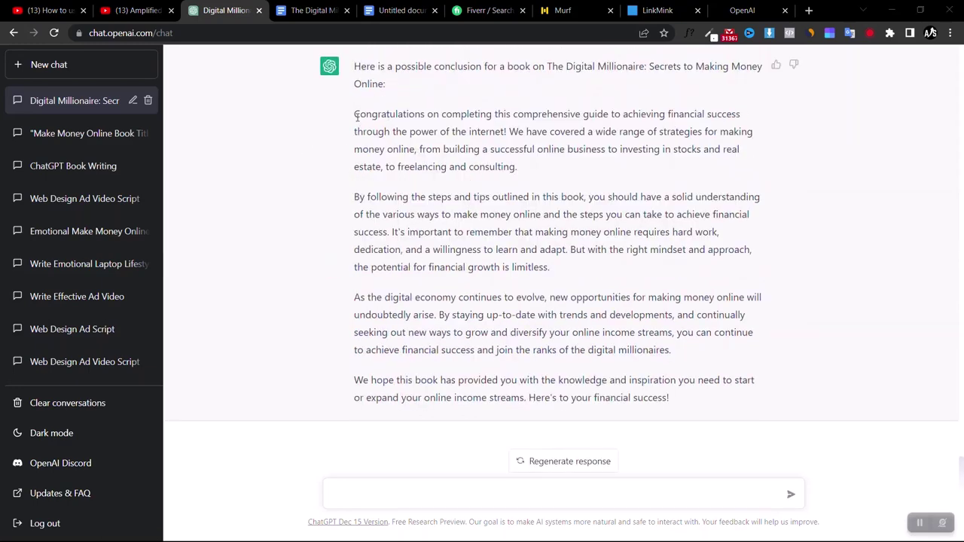
Copy the four conclusion paragraphs from ChatGPT's reply and paste them under a new "Conclusion" heading at the end of the book document.
{"action": "left_click_drag", "start_coordinate": [356, 114], "coordinate": [686, 407]}
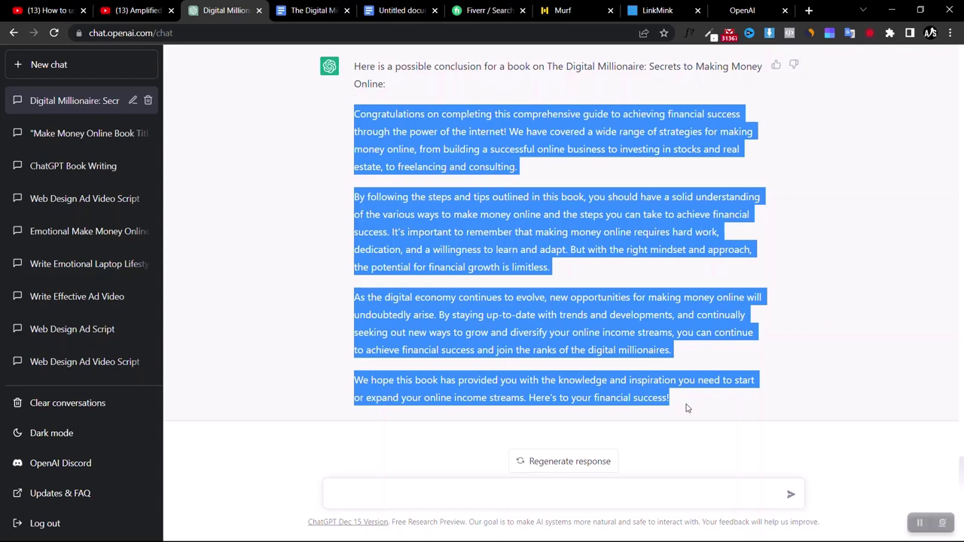
{"action": "left_click", "coordinate": [332, 11]}
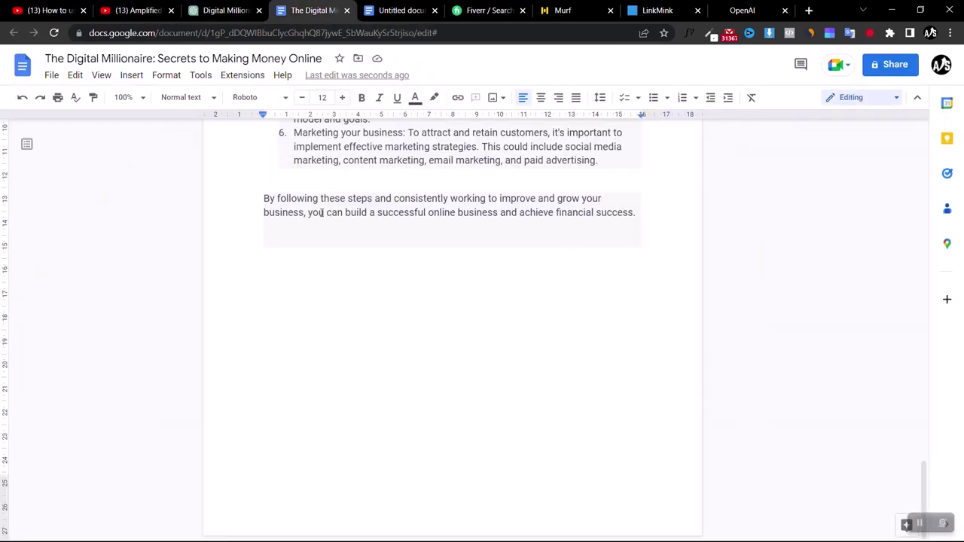
{"action": "type", "text": "Conclusion:"}
{"action": "key", "text": "Return"}
{"action": "key", "text": "ctrl+v"}
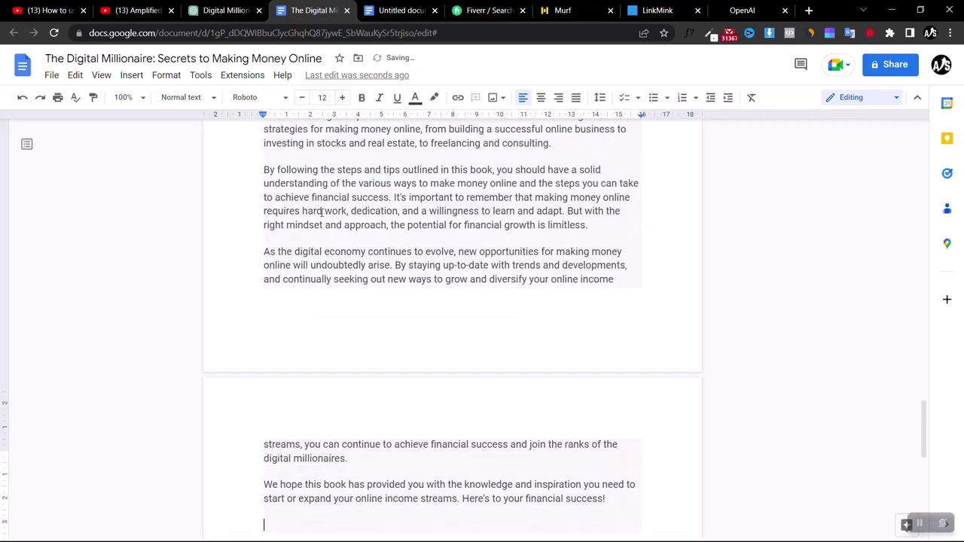
Make the new "Conclusion" heading bold.
{"action": "scroll", "coordinate": [410, 288], "scroll_direction": "up", "scroll_amount": 5}
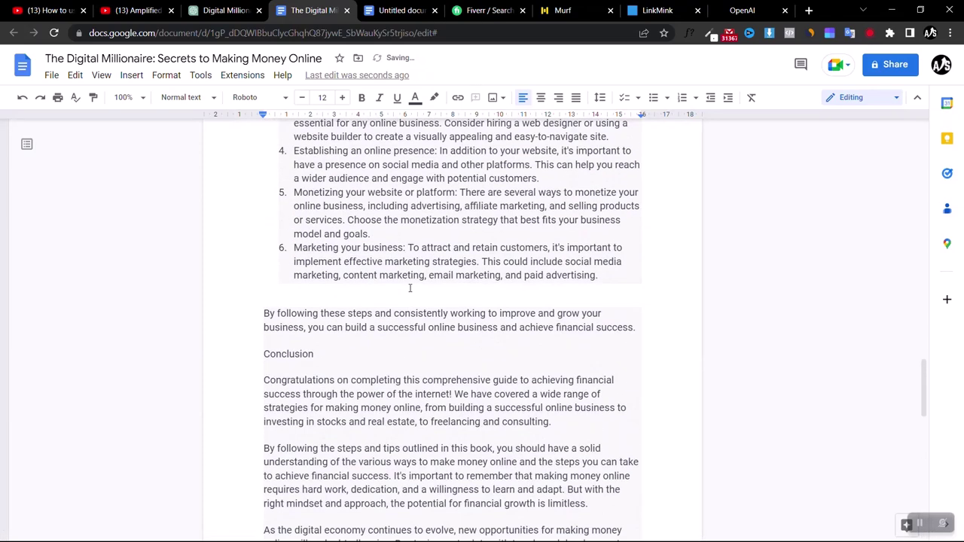
{"action": "left_click_drag", "start_coordinate": [313, 355], "coordinate": [265, 358]}
{"action": "key", "text": "ctrl+b"}
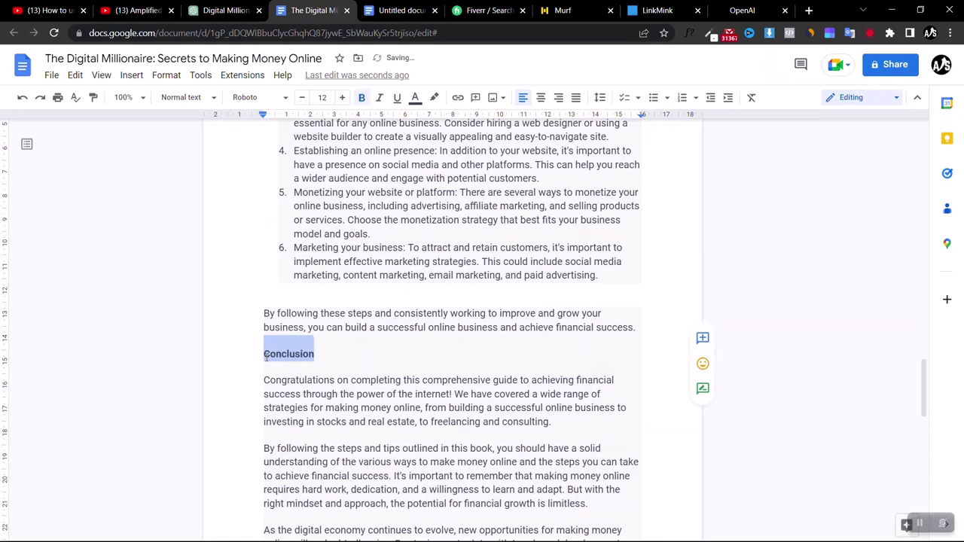
Clear the formatting of the whole document, and apply bold to the "Conclusion" heading in the cleared text.
{"action": "key", "text": "ctrl+a"}
{"action": "right_click", "coordinate": [340, 409]}
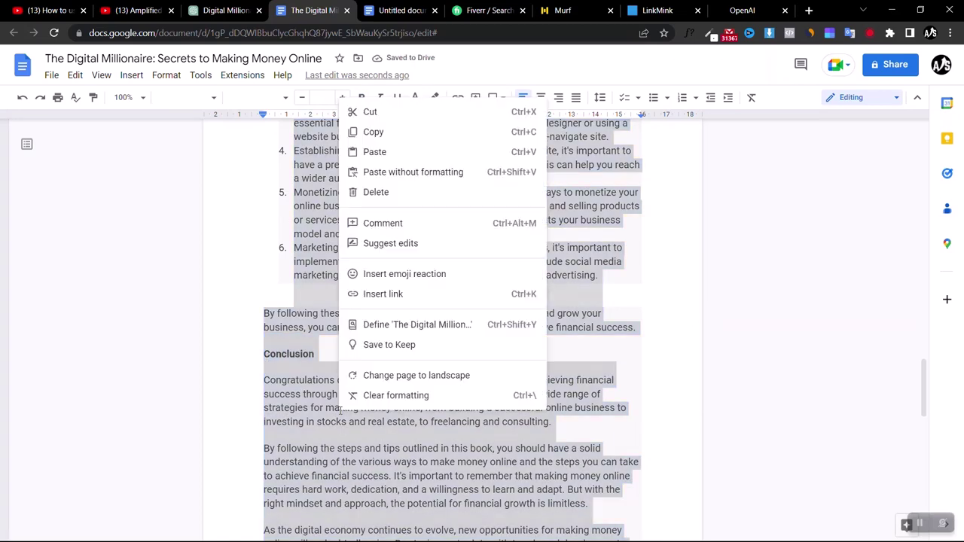
{"action": "left_click", "coordinate": [394, 396]}
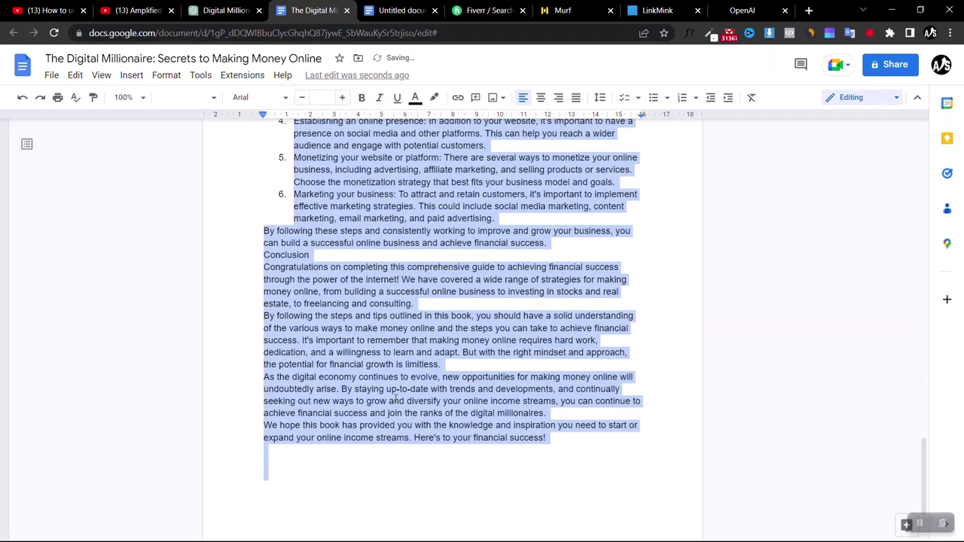
{"action": "left_click_drag", "start_coordinate": [318, 255], "coordinate": [264, 254]}
{"action": "key", "text": "ctrl+b"}
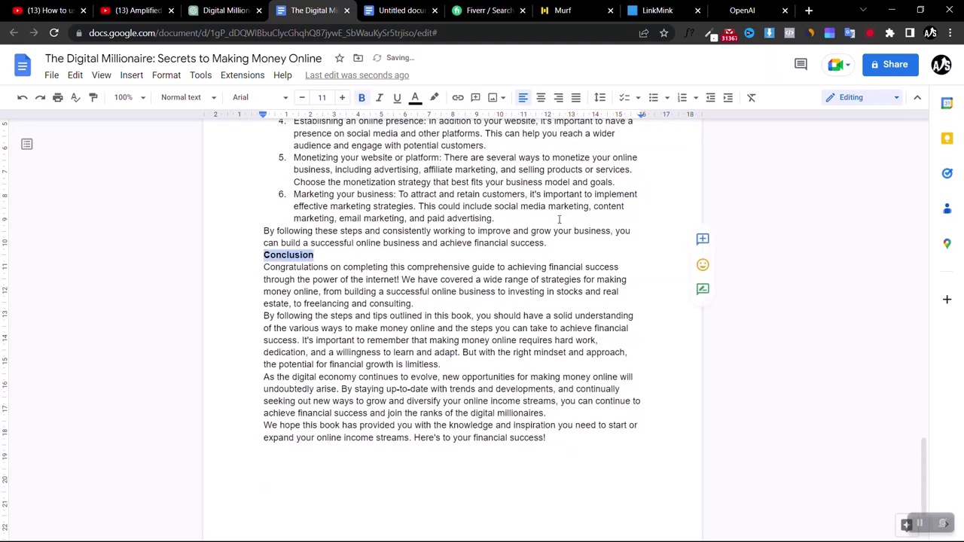
Insert a blank line above and below the "Conclusion" heading and apply the Heading 2 style to it.
{"action": "left_click", "coordinate": [574, 243]}
{"action": "key", "text": "Return"}
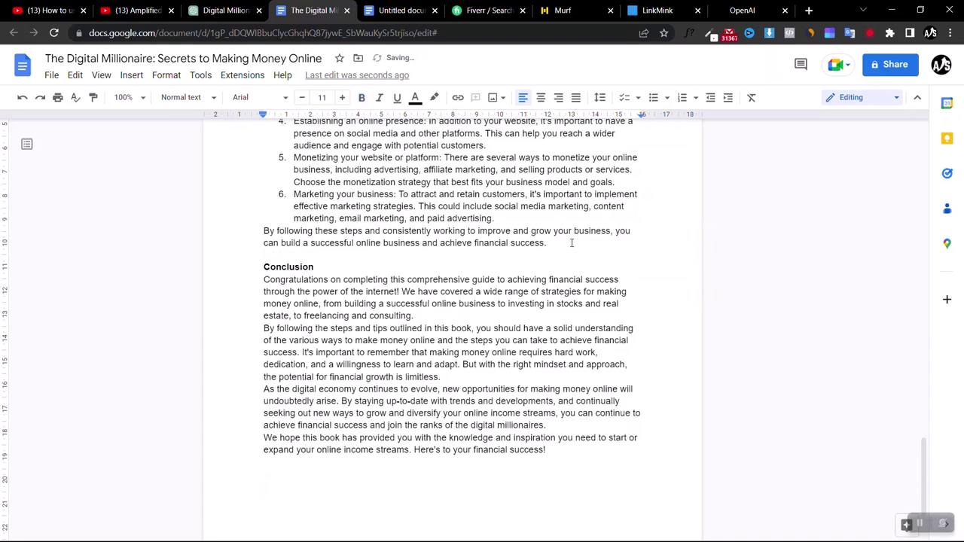
{"action": "left_click", "coordinate": [475, 267]}
{"action": "key", "text": "Return"}
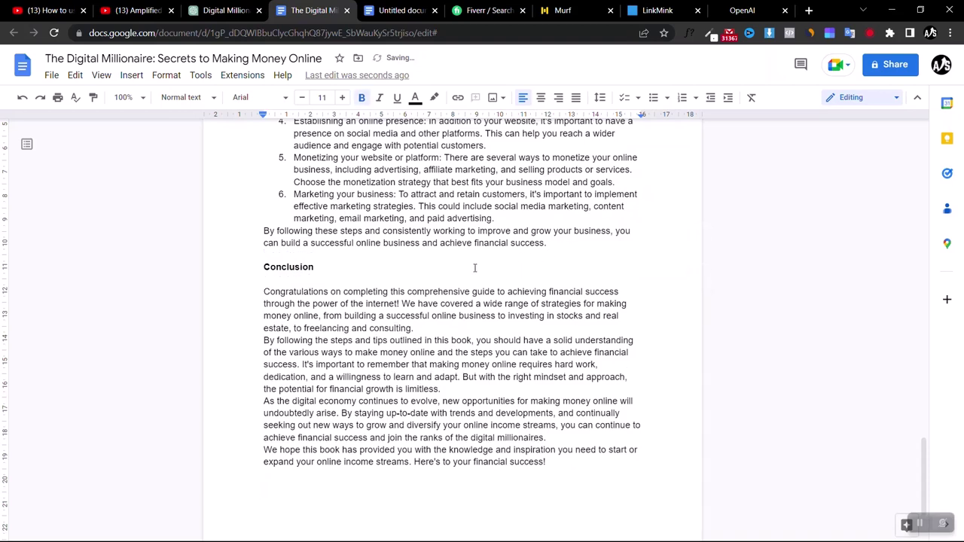
{"action": "left_click_drag", "start_coordinate": [339, 267], "coordinate": [259, 269]}
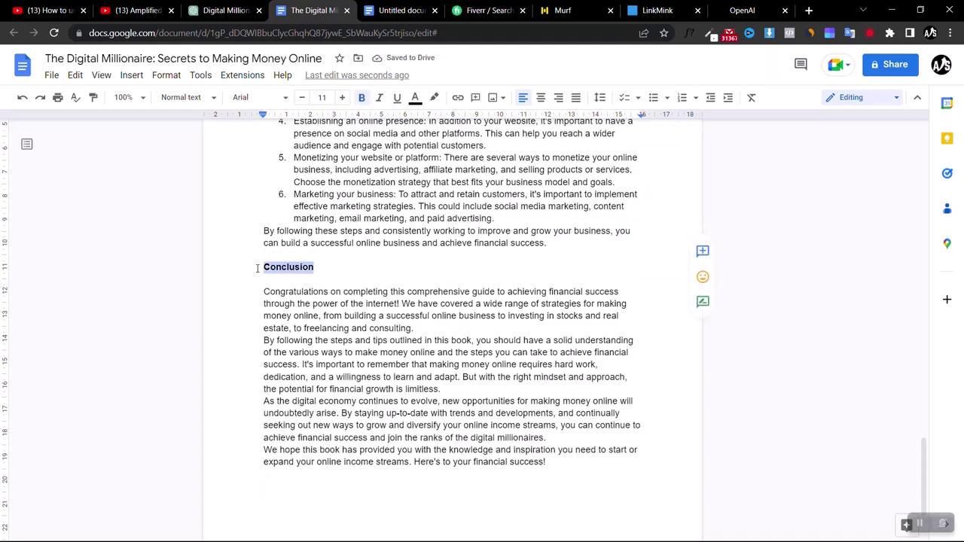
{"action": "left_click", "coordinate": [187, 97]}
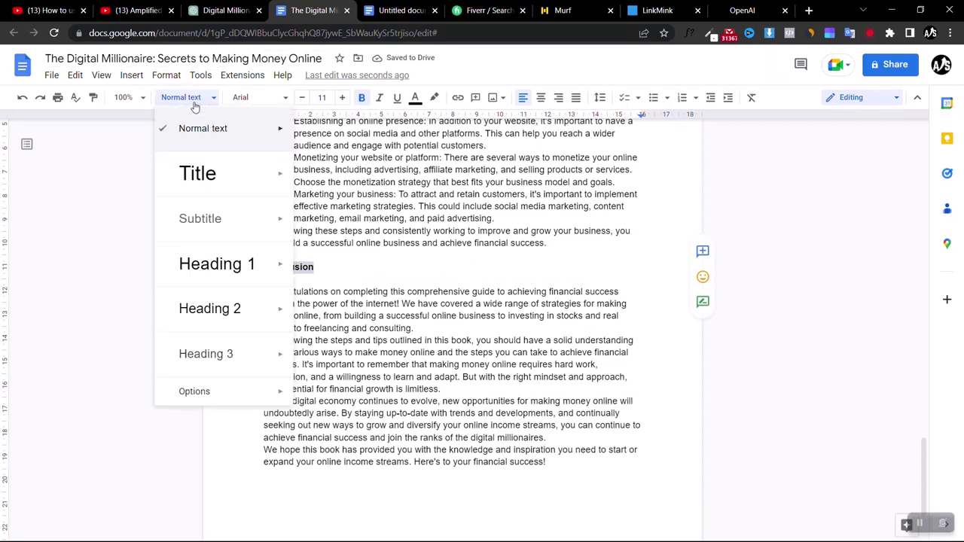
{"action": "left_click", "coordinate": [192, 302]}
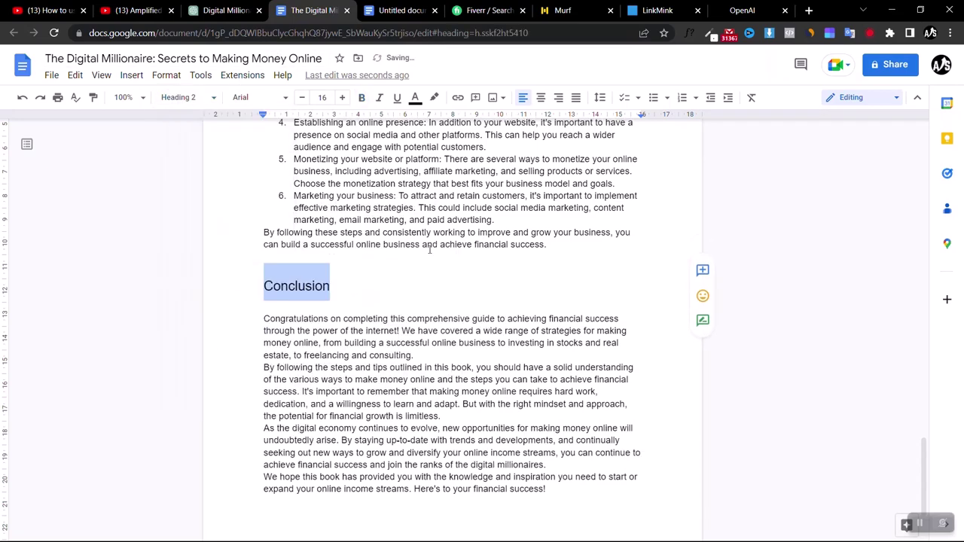
Apply the Heading 2 style to the "Chapter 2: Building a successful online business" line.
{"action": "scroll", "coordinate": [429, 249], "scroll_direction": "up", "scroll_amount": 2}
{"action": "scroll", "coordinate": [430, 249], "scroll_direction": "up", "scroll_amount": 5}
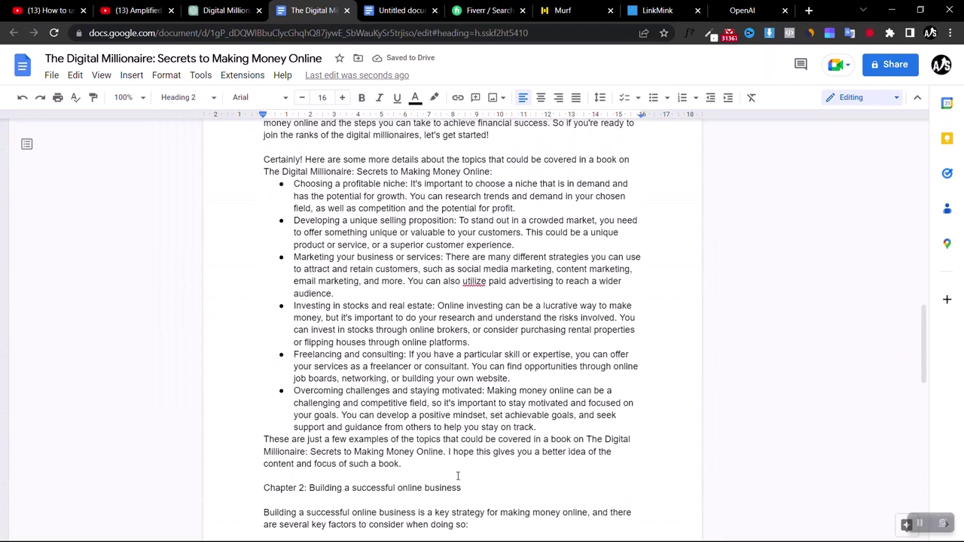
{"action": "left_click_drag", "start_coordinate": [469, 487], "coordinate": [248, 497]}
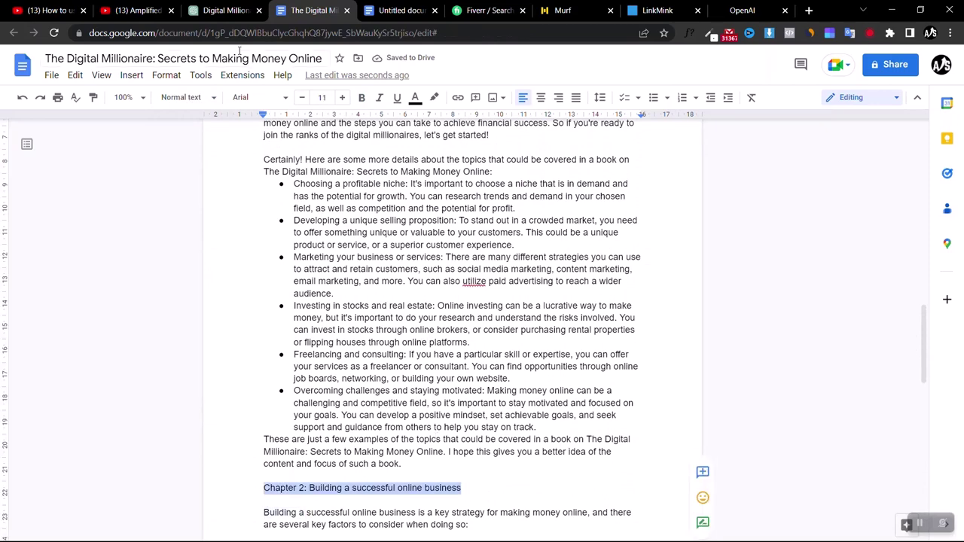
{"action": "left_click", "coordinate": [190, 99]}
{"action": "left_click", "coordinate": [216, 301]}
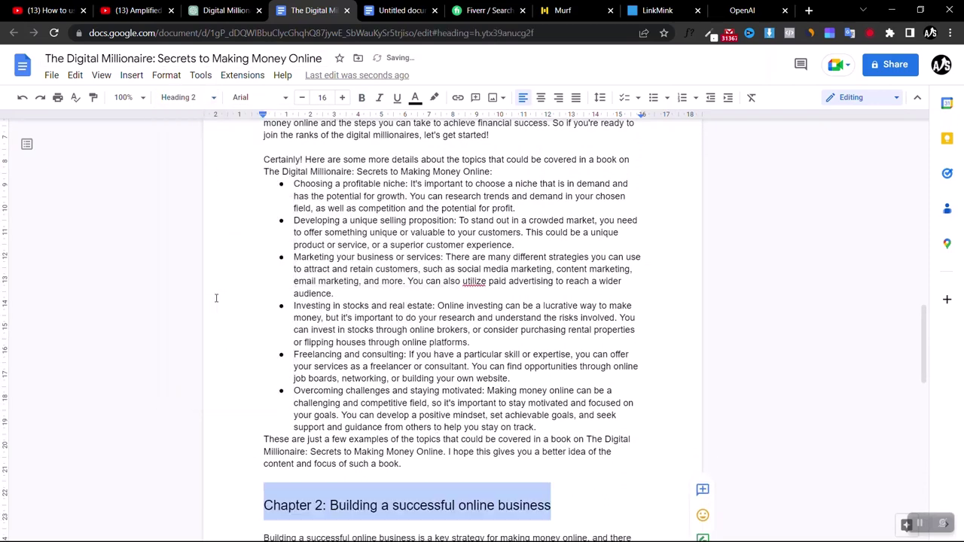
{"action": "left_click", "coordinate": [418, 305]}
Separate the four introduction paragraphs with blank lines, after "freelancing and consulting.", "financial goals." and "overcoming them.".
{"action": "scroll", "coordinate": [346, 276], "scroll_direction": "up", "scroll_amount": 3}
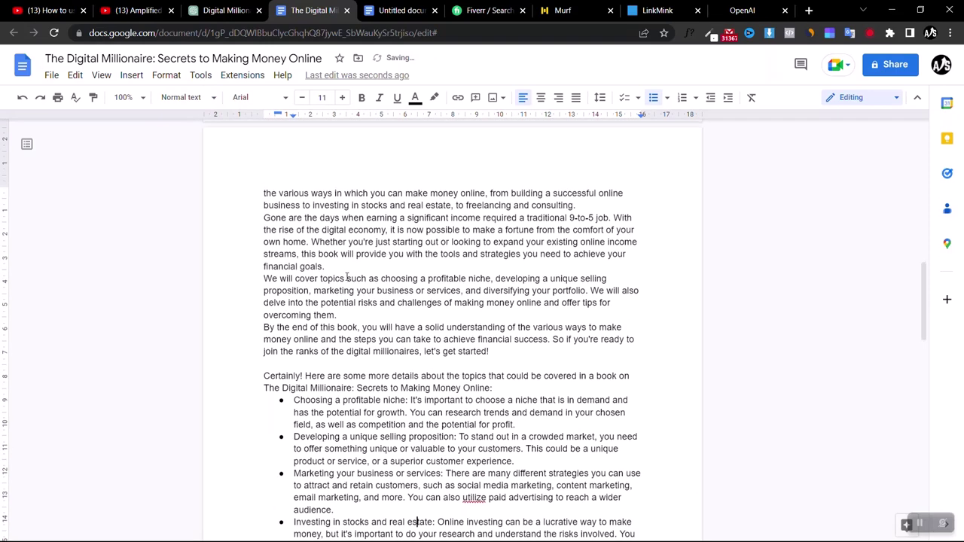
{"action": "left_click", "coordinate": [332, 329]}
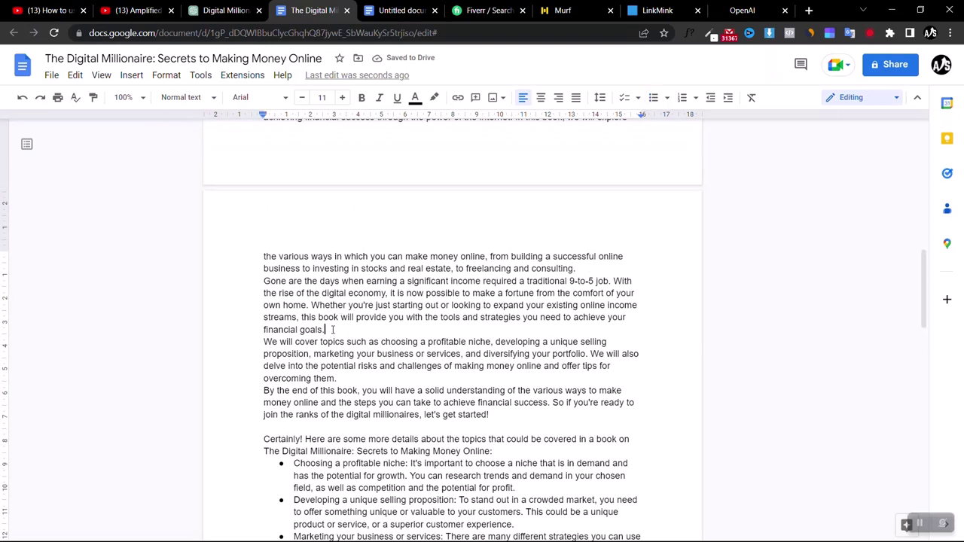
{"action": "key", "text": "Return"}
{"action": "left_click", "coordinate": [344, 393]}
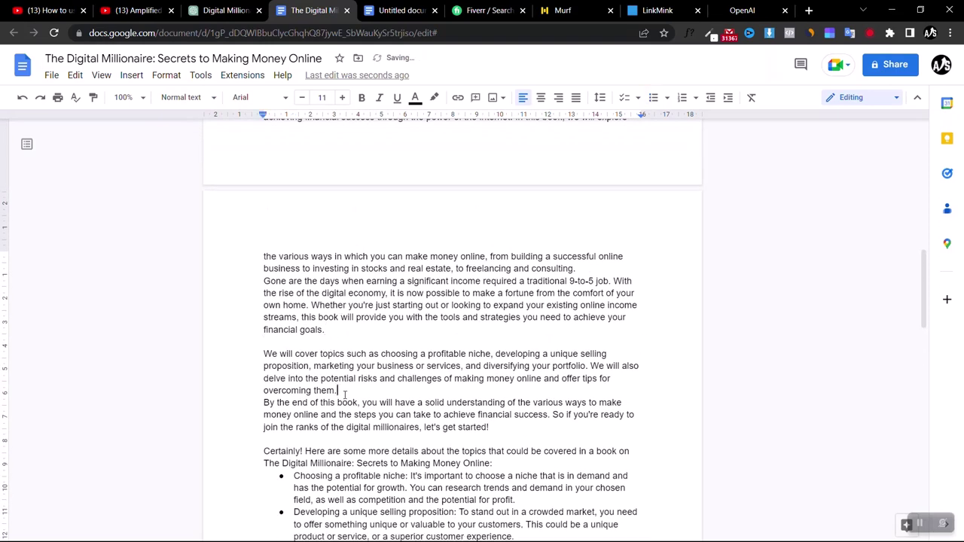
{"action": "key", "text": "Return"}
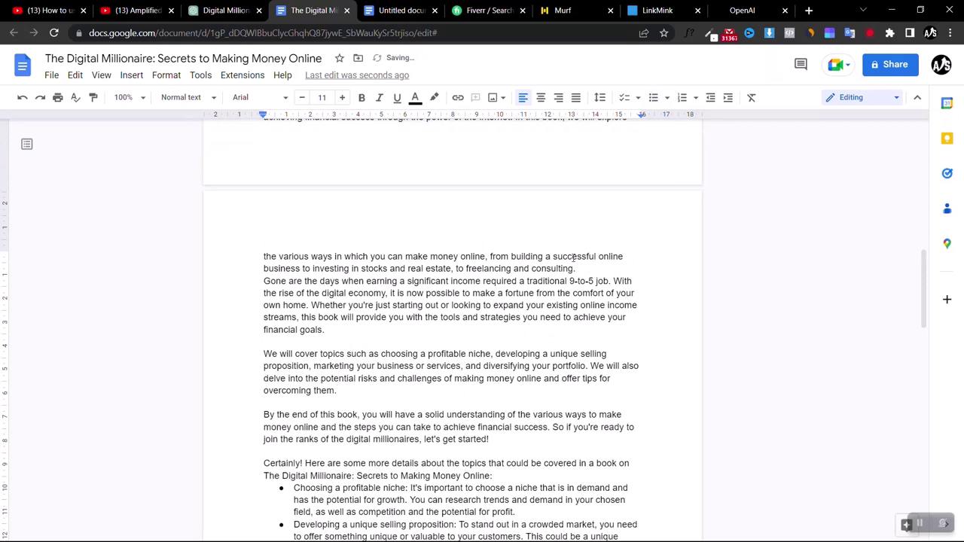
{"action": "left_click", "coordinate": [584, 265]}
{"action": "key", "text": "Return"}
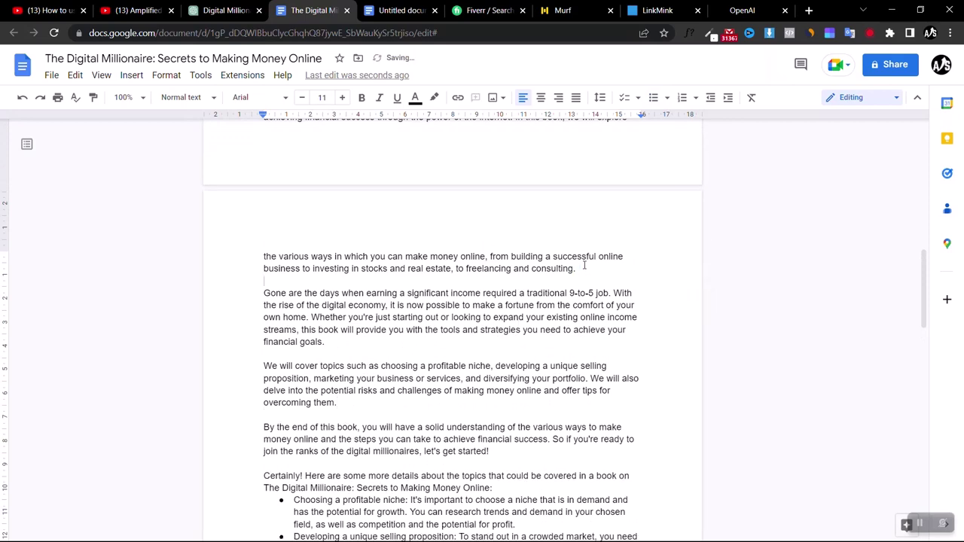
Select the "Intro" heading below the outline, and switch to the YouTube window with the MaxWeb affiliate marketing video.
{"action": "scroll", "coordinate": [541, 279], "scroll_direction": "up", "scroll_amount": 5}
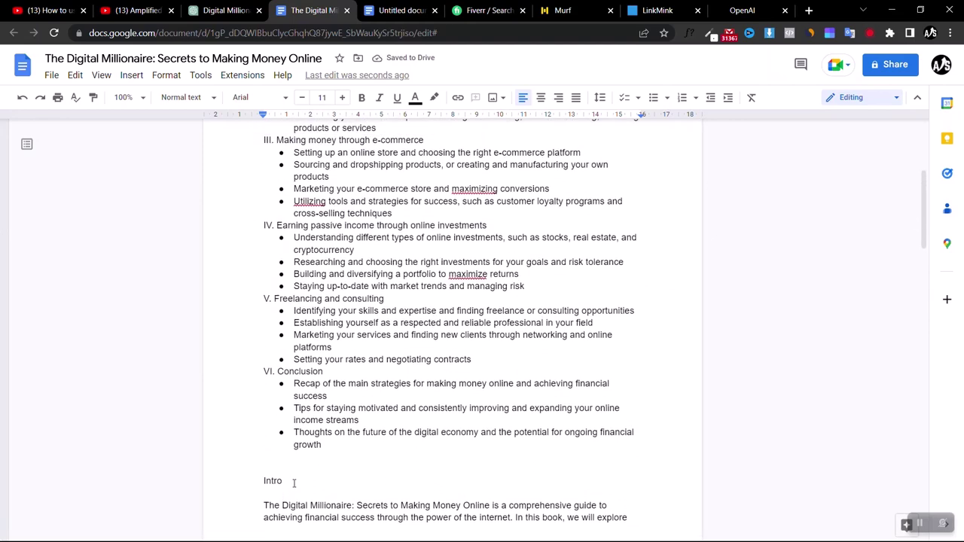
{"action": "left_click_drag", "start_coordinate": [293, 483], "coordinate": [257, 483]}
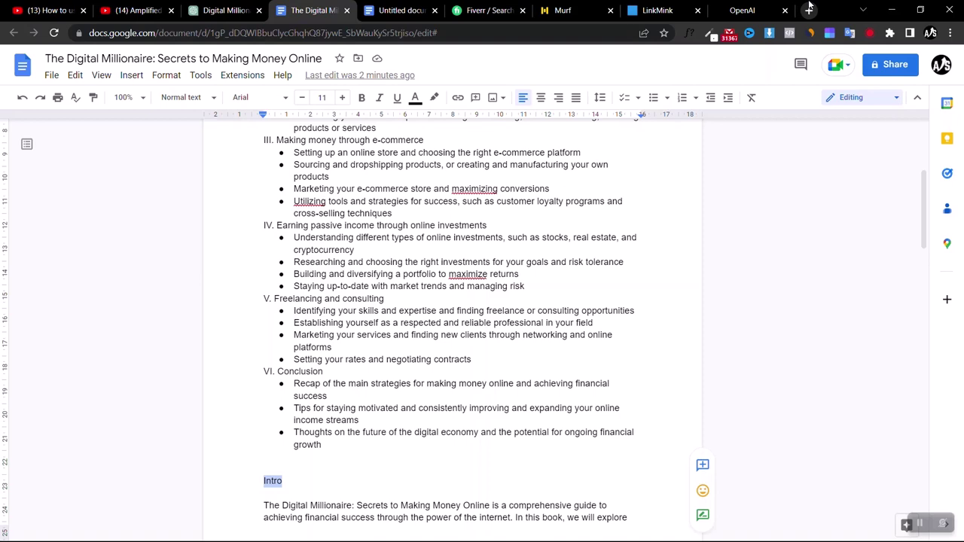
{"action": "key", "text": "alt+Tab"}
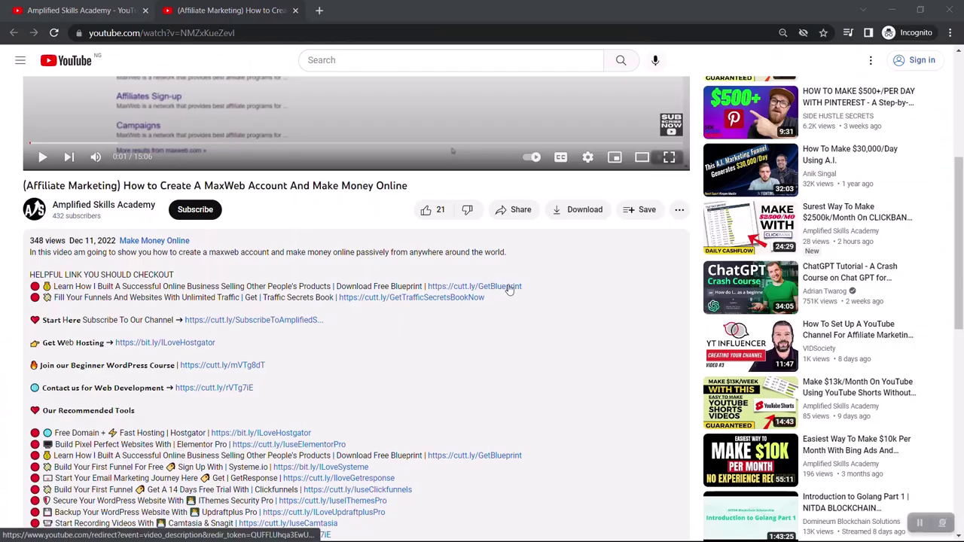